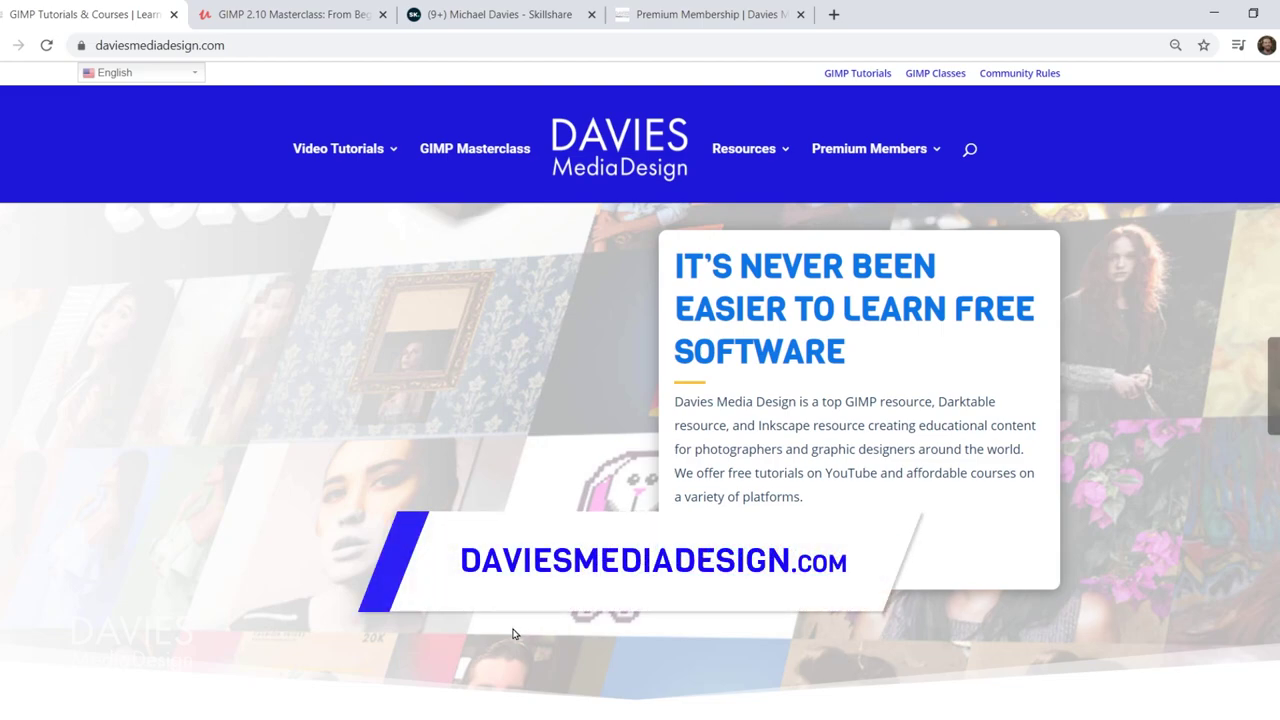
# Scroll down through the homepage's tutorials and articles.
pyautogui.scroll(-7, 512, 634)
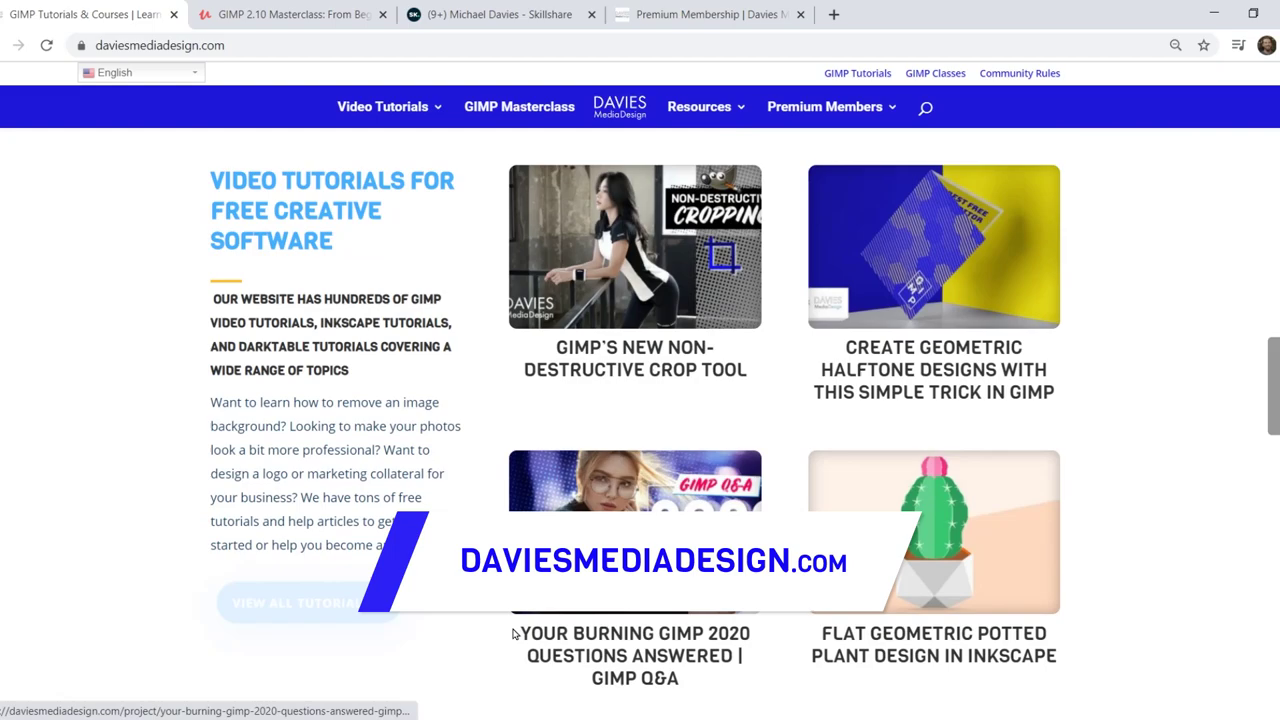
pyautogui.scroll(-6, 512, 634)
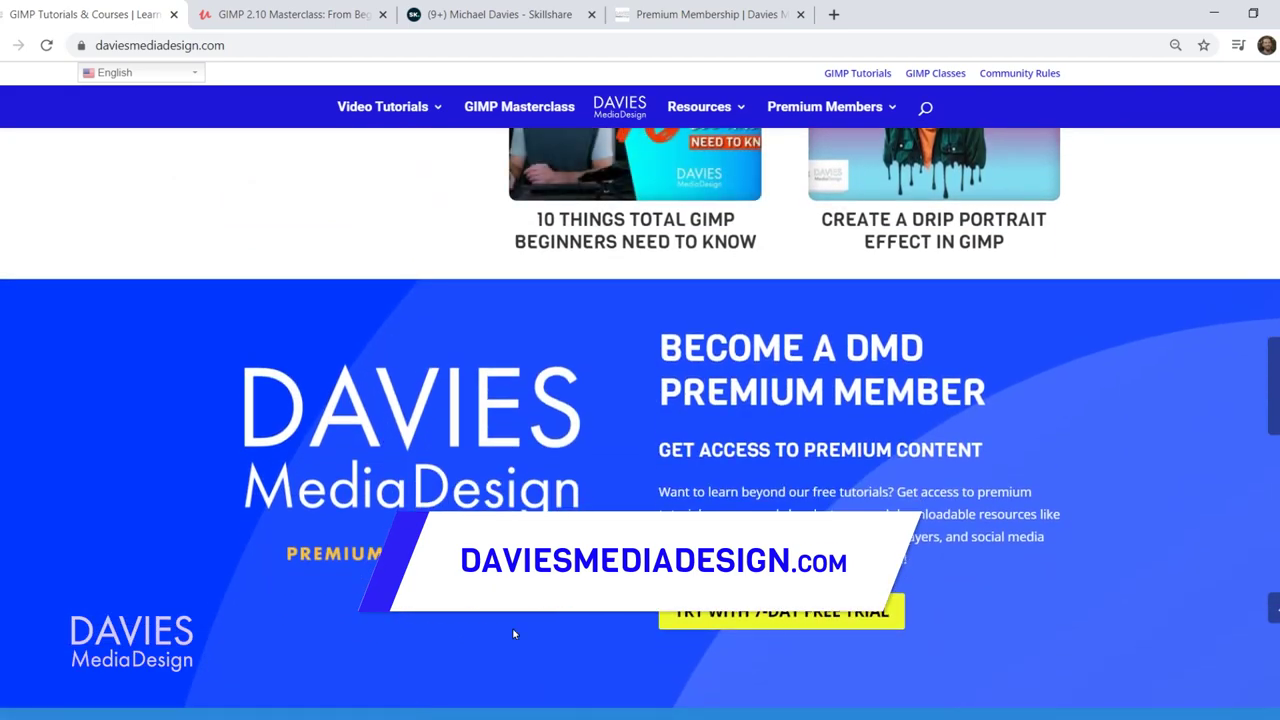
pyautogui.scroll(-5, 512, 634)
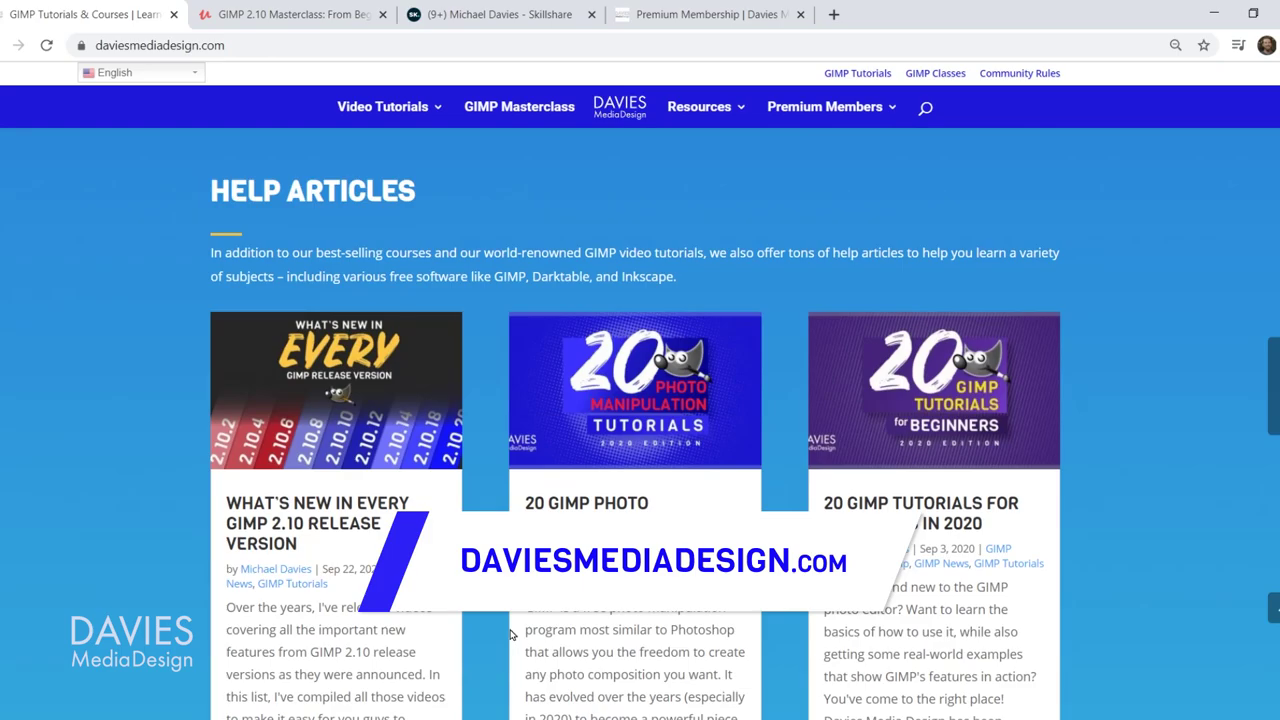
pyautogui.scroll(-10, 510, 634)
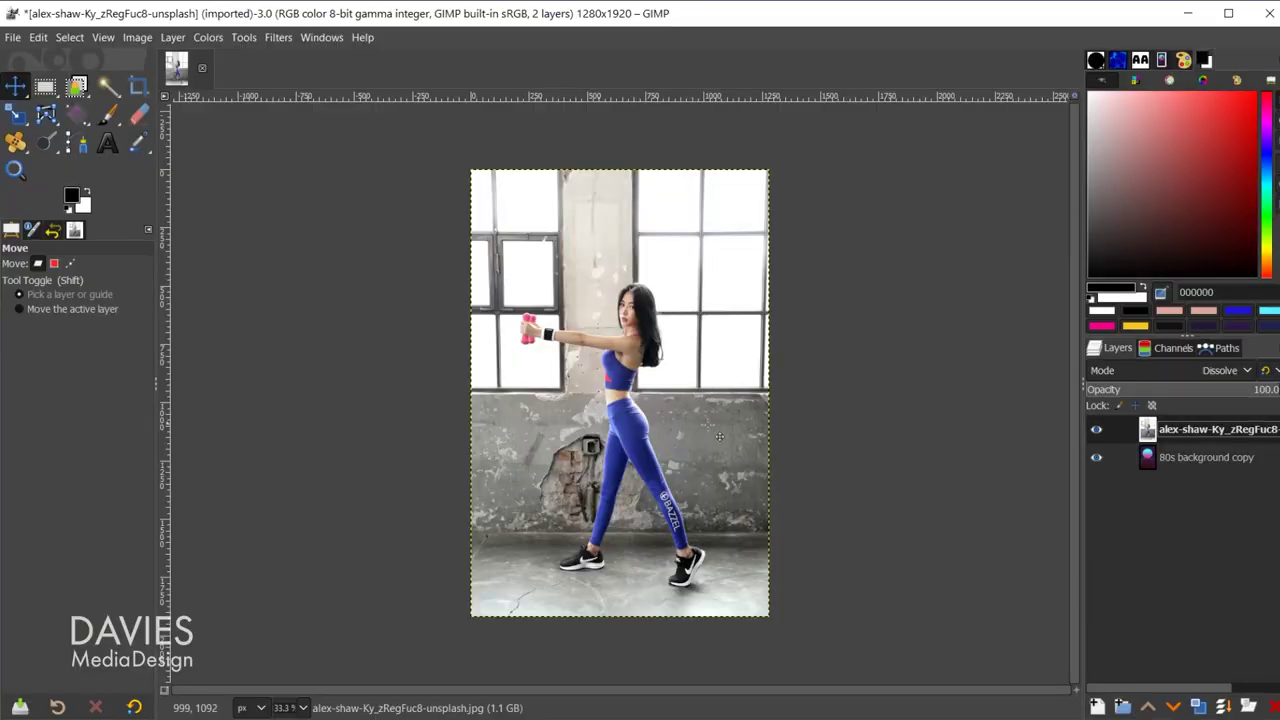
pyautogui.click(1097, 430)
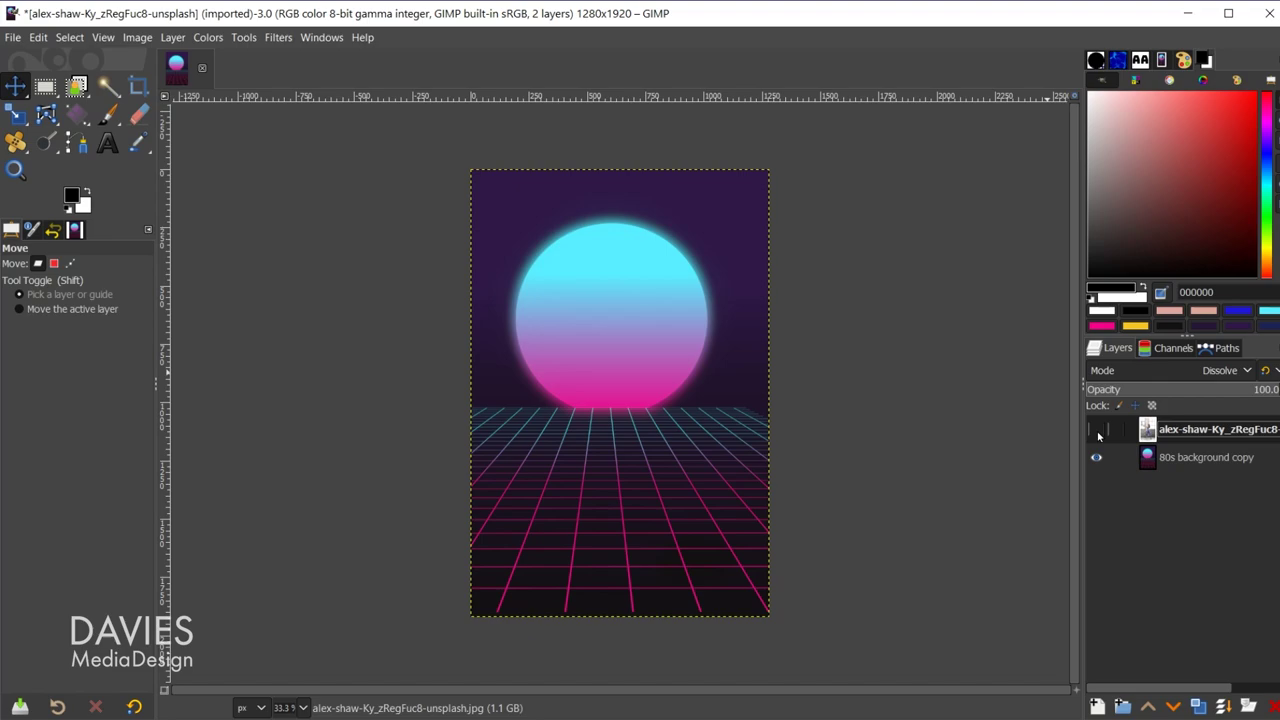
pyautogui.click(1097, 430)
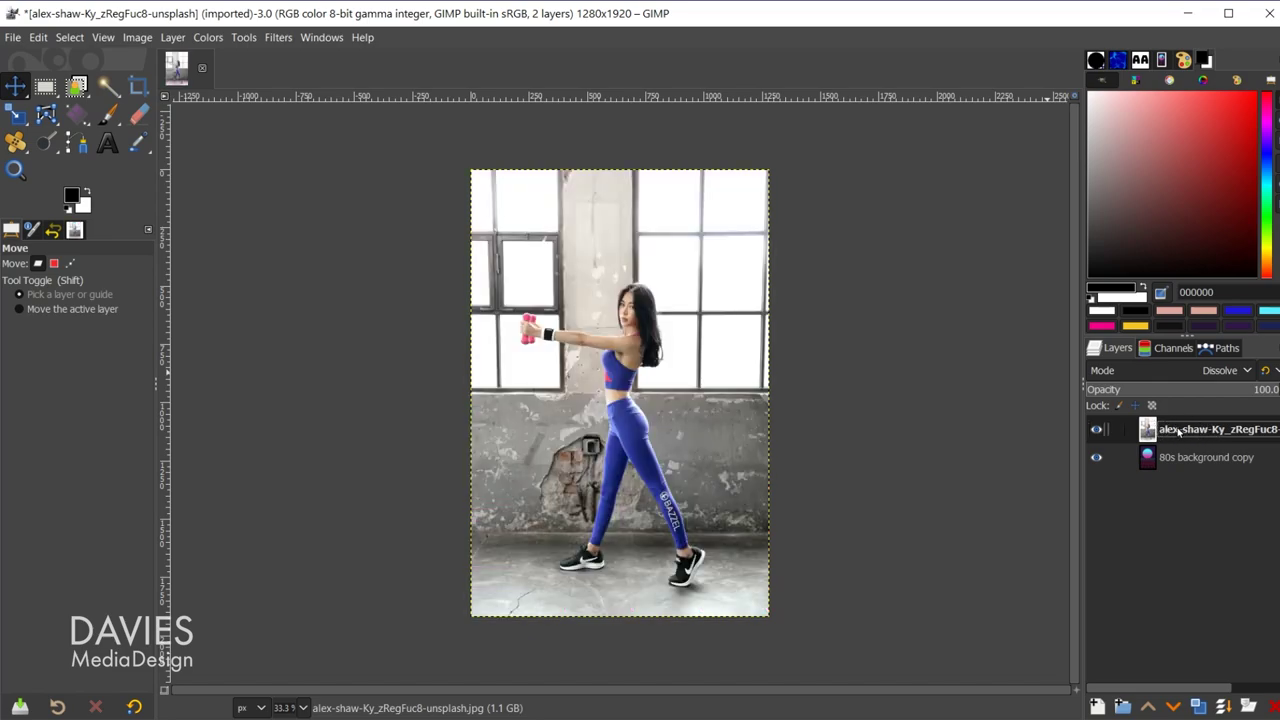
# Add a White (full opacity) layer mask to the photo layer.
pyautogui.click(1249, 706)
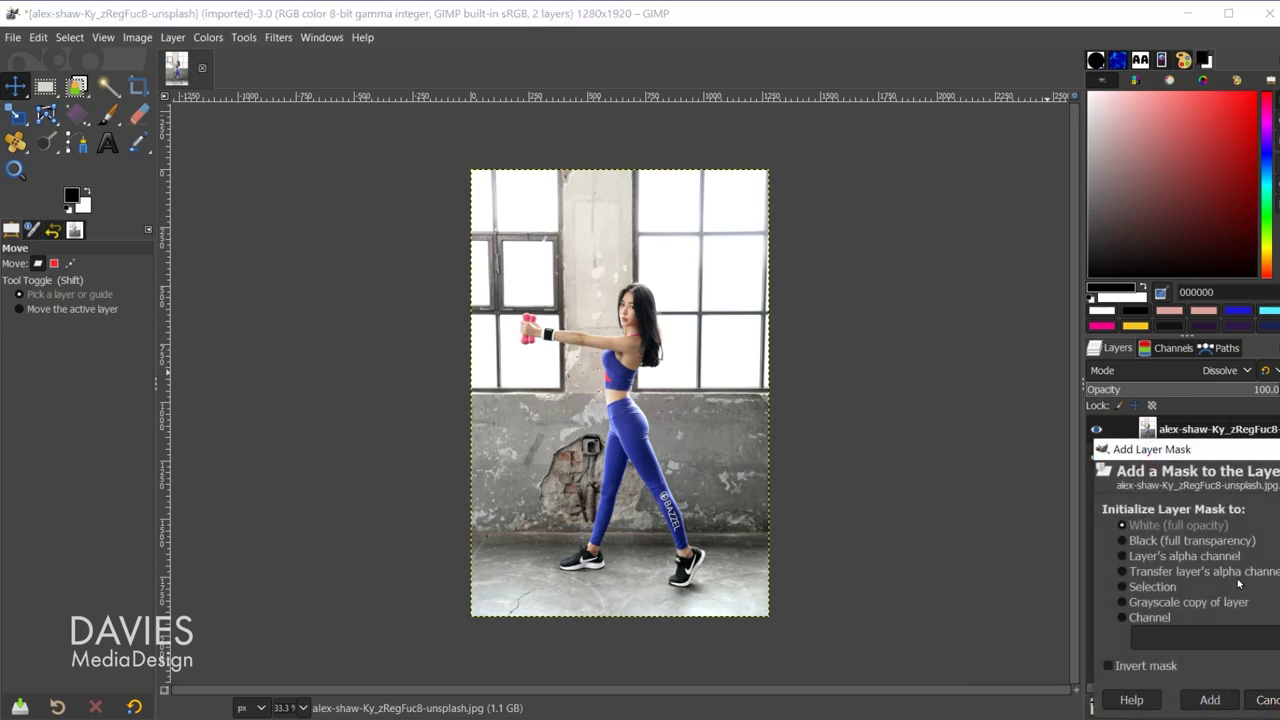
pyautogui.moveTo(1207, 450); pyautogui.dragTo(1021, 239)
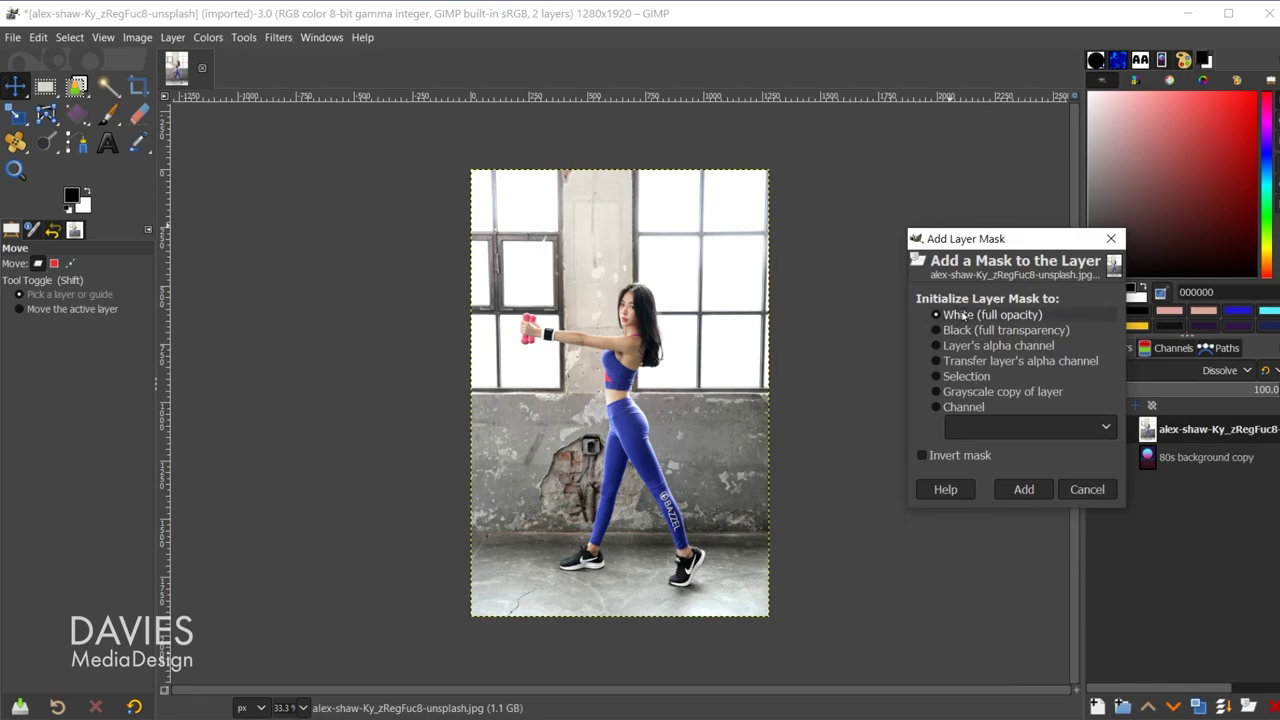
pyautogui.click(1026, 490)
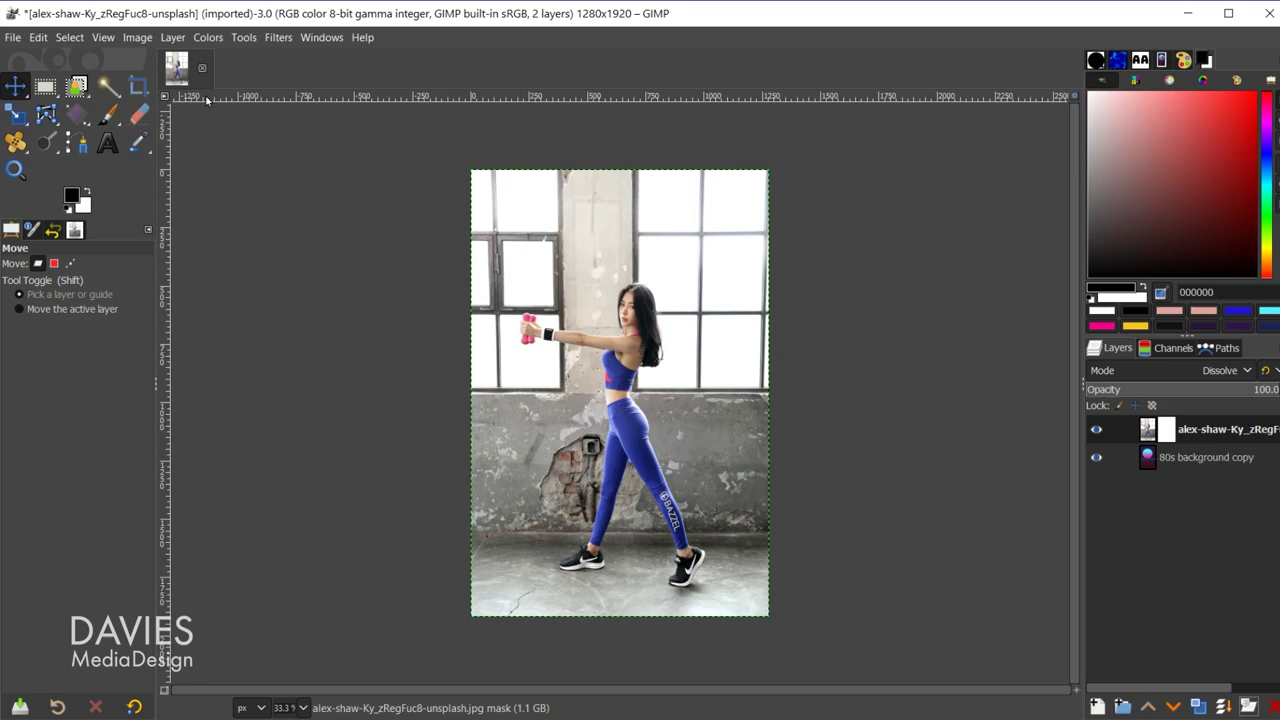
# Paint a trial Paintbrush stroke across the top of the mask, then undo it.
pyautogui.click(107, 114)
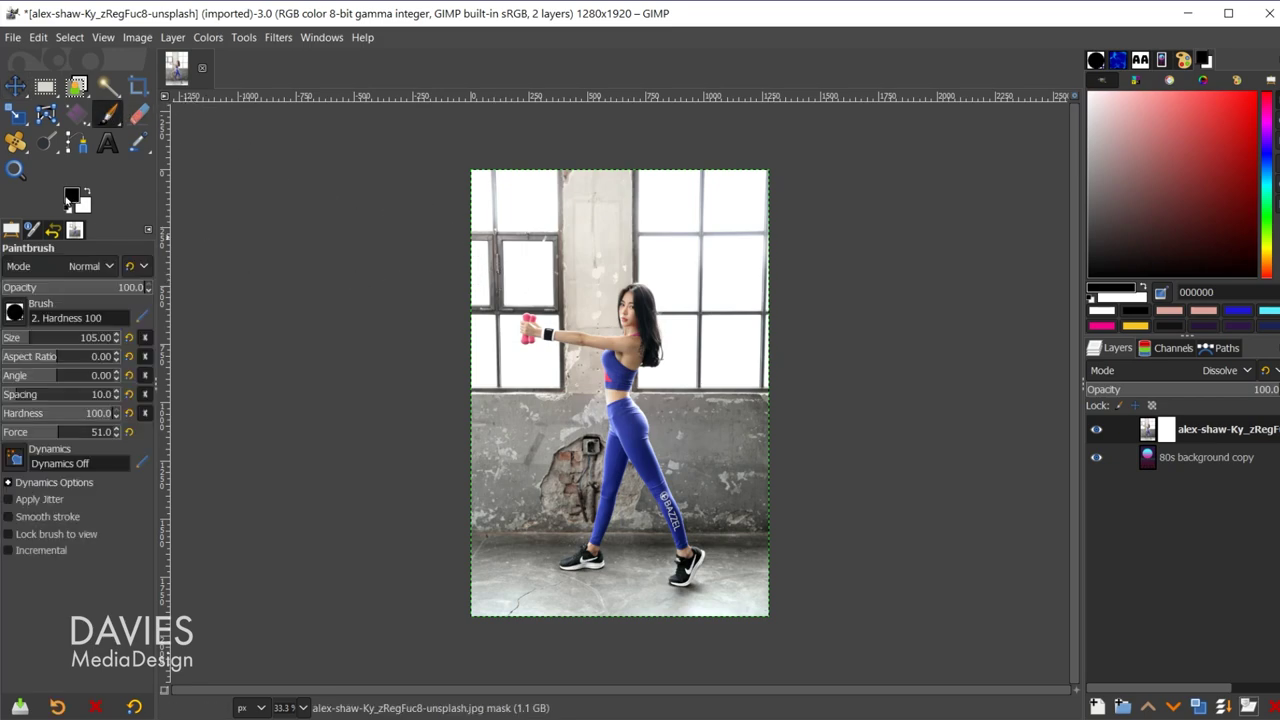
pyautogui.moveTo(560, 240)
pyautogui.mouseDown()
pyautogui.moveTo(591, 222)
pyautogui.moveTo(577, 222)
pyautogui.moveTo(584, 188)
pyautogui.moveTo(447, 167)
pyautogui.moveTo(407, 224)
pyautogui.moveTo(573, 214)
pyautogui.moveTo(481, 272)
pyautogui.moveTo(521, 264)
pyautogui.moveTo(689, 212)
pyautogui.moveTo(573, 203)
pyautogui.moveTo(566, 176)
pyautogui.moveTo(754, 120)
pyautogui.moveTo(649, 184)
pyautogui.moveTo(676, 183)
pyautogui.moveTo(679, 143)
pyautogui.moveTo(559, 218)
pyautogui.moveTo(727, 190)
pyautogui.moveTo(697, 199)
pyautogui.moveTo(781, 218)
pyautogui.moveTo(763, 270)
pyautogui.moveTo(759, 221)
pyautogui.moveTo(718, 226)
pyautogui.mouseUp()
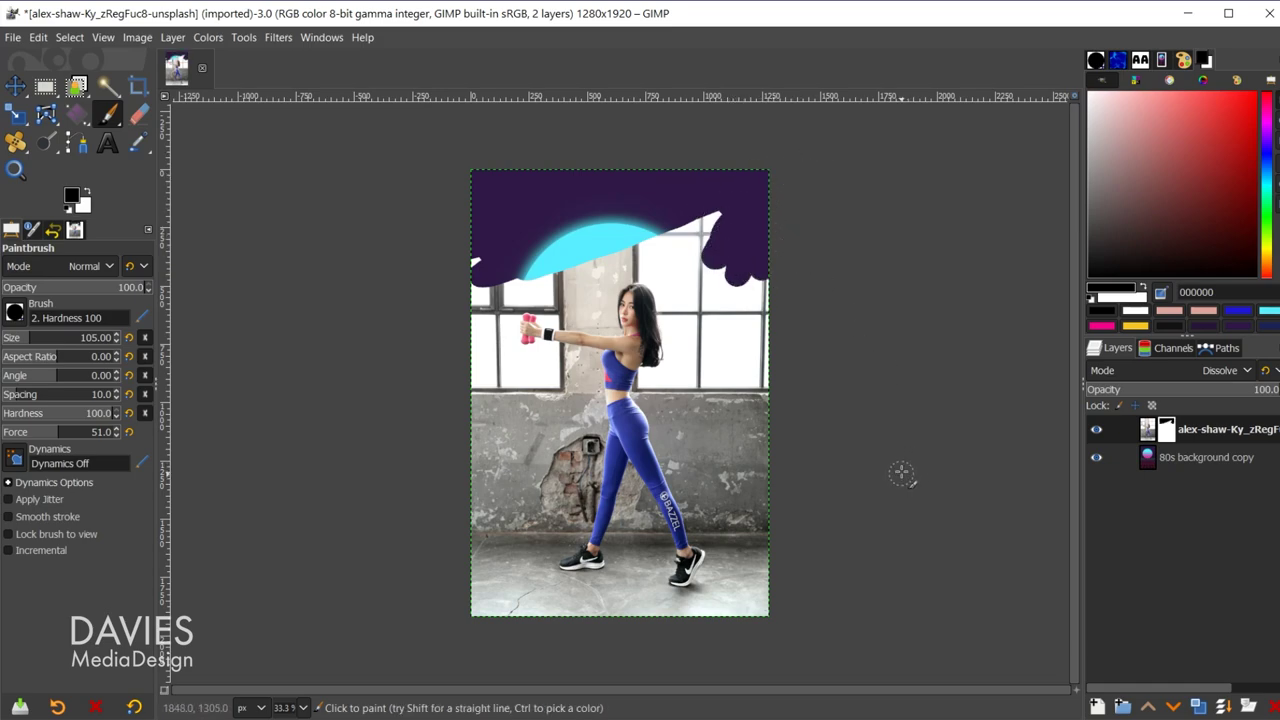
pyautogui.hotkey('ctrl', 'z')
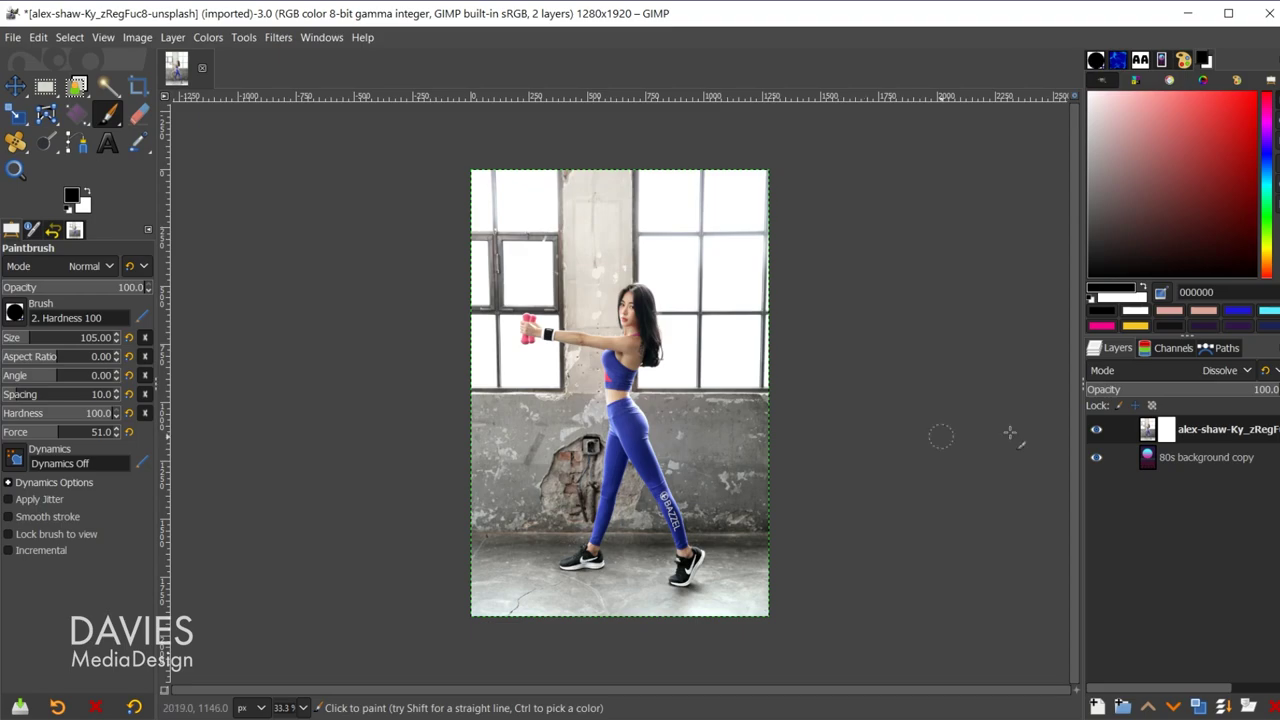
# Show the saved 'Selection' path around the woman and convert it into a selection.
pyautogui.click(1225, 349)
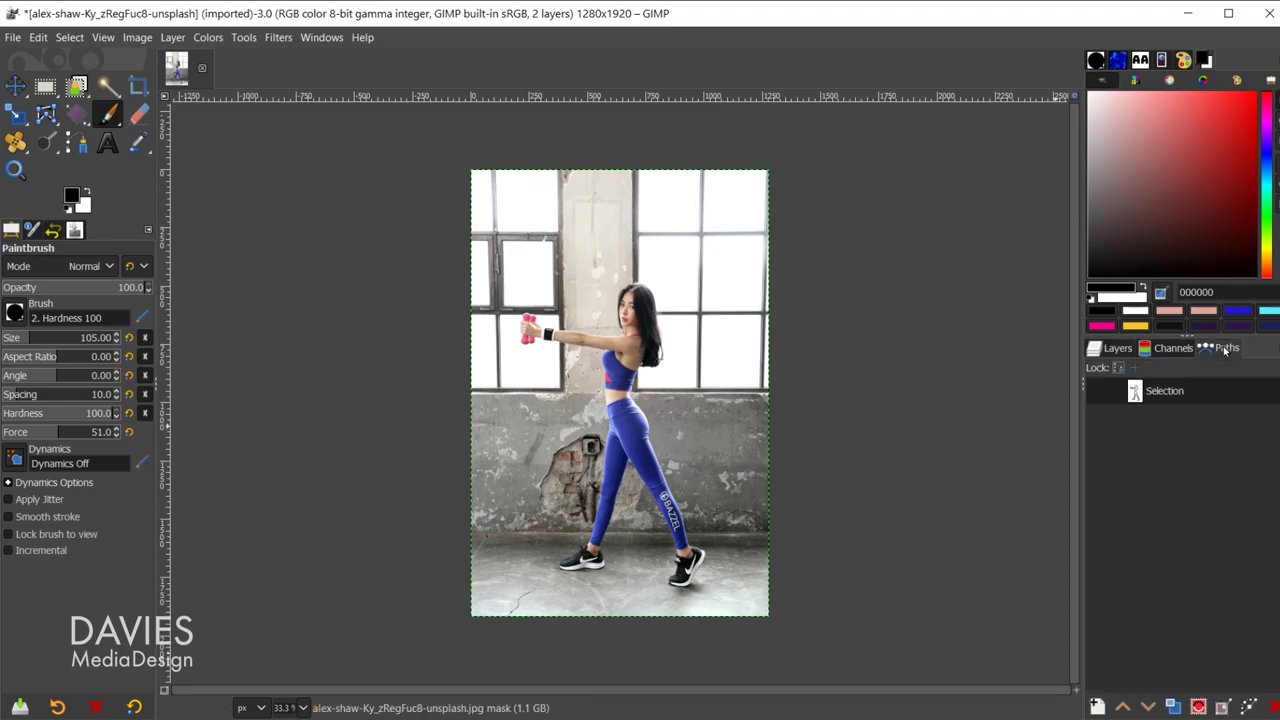
pyautogui.click(1096, 391)
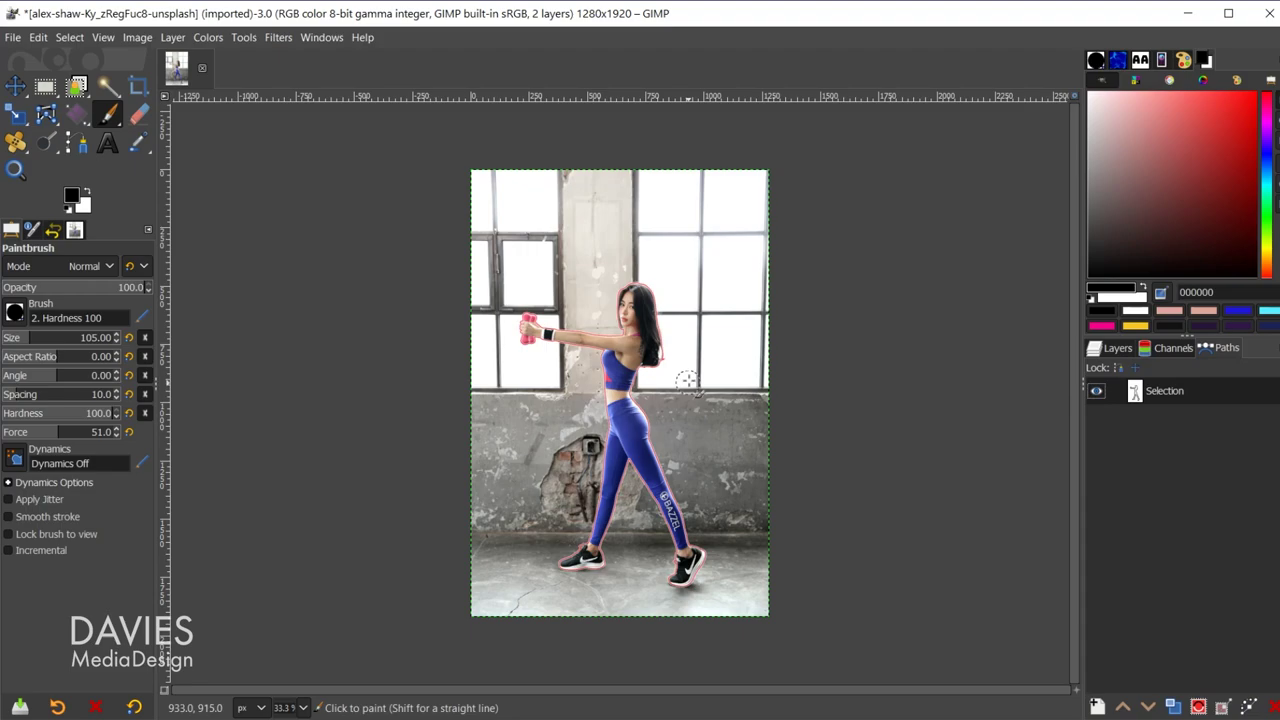
pyautogui.scroll(2, 686, 374)
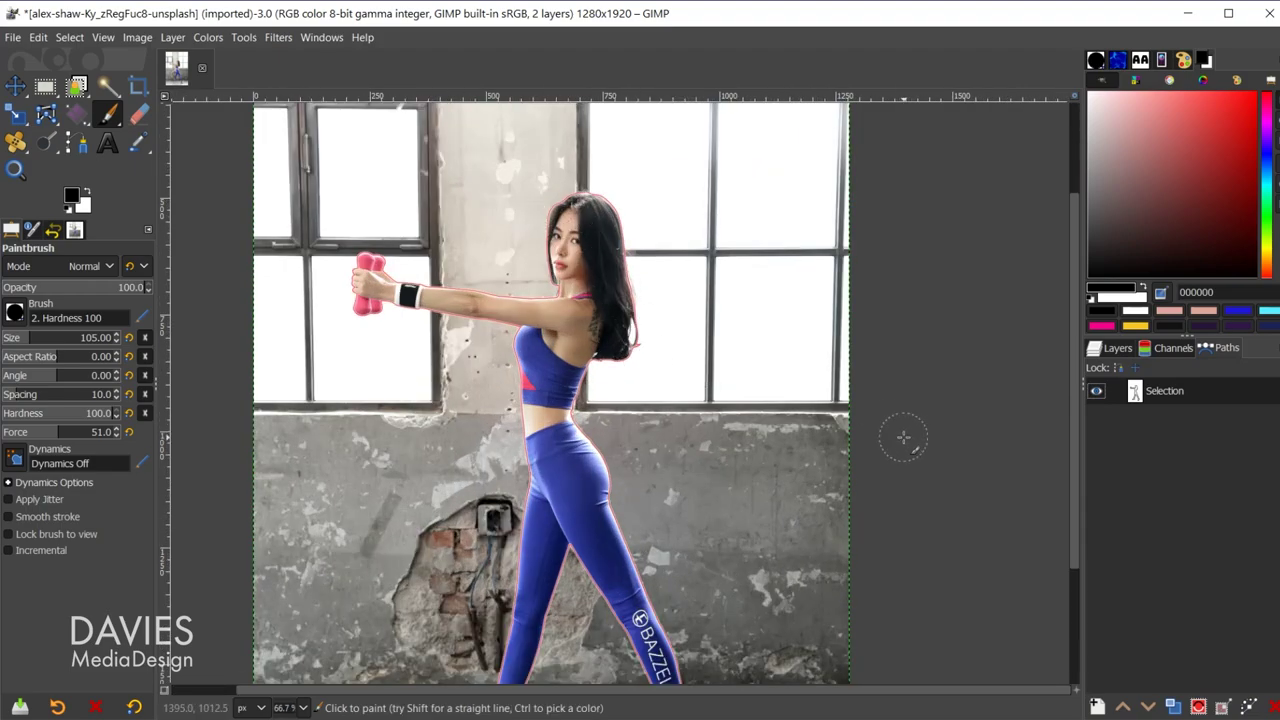
pyautogui.scroll(-1, 903, 438)
pyautogui.scroll(-1, 905, 436)
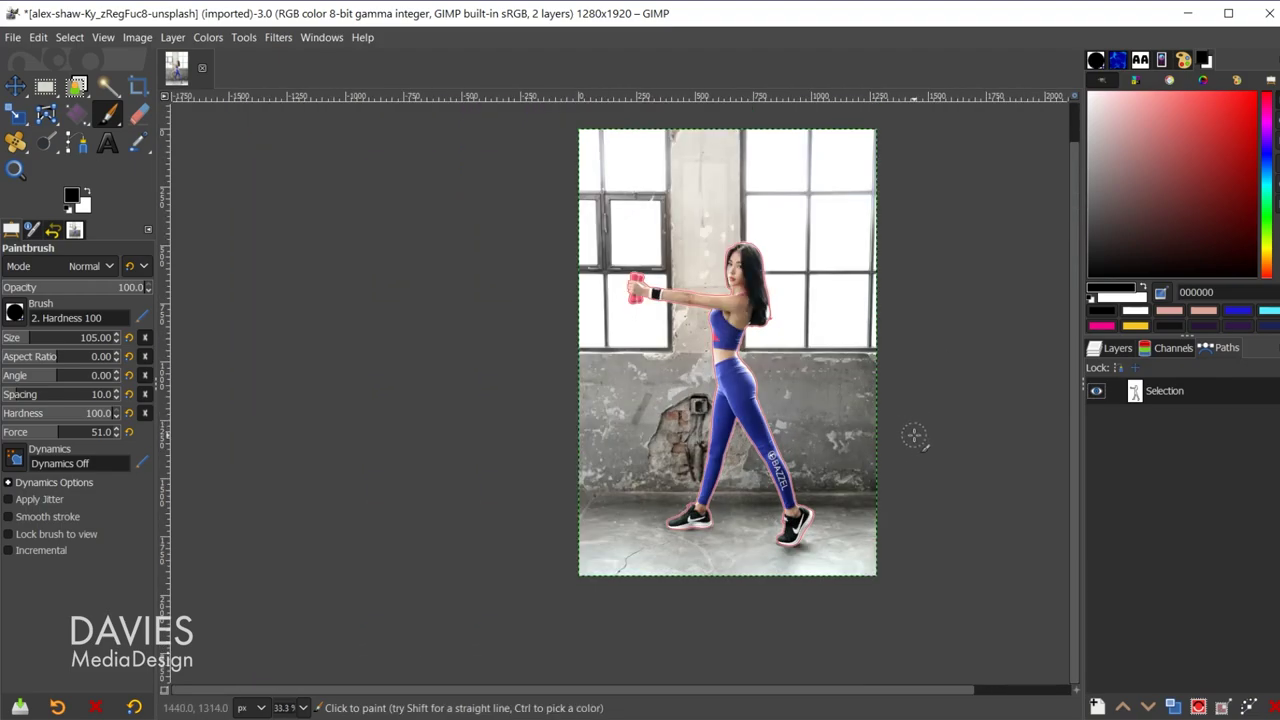
pyautogui.click(1198, 707)
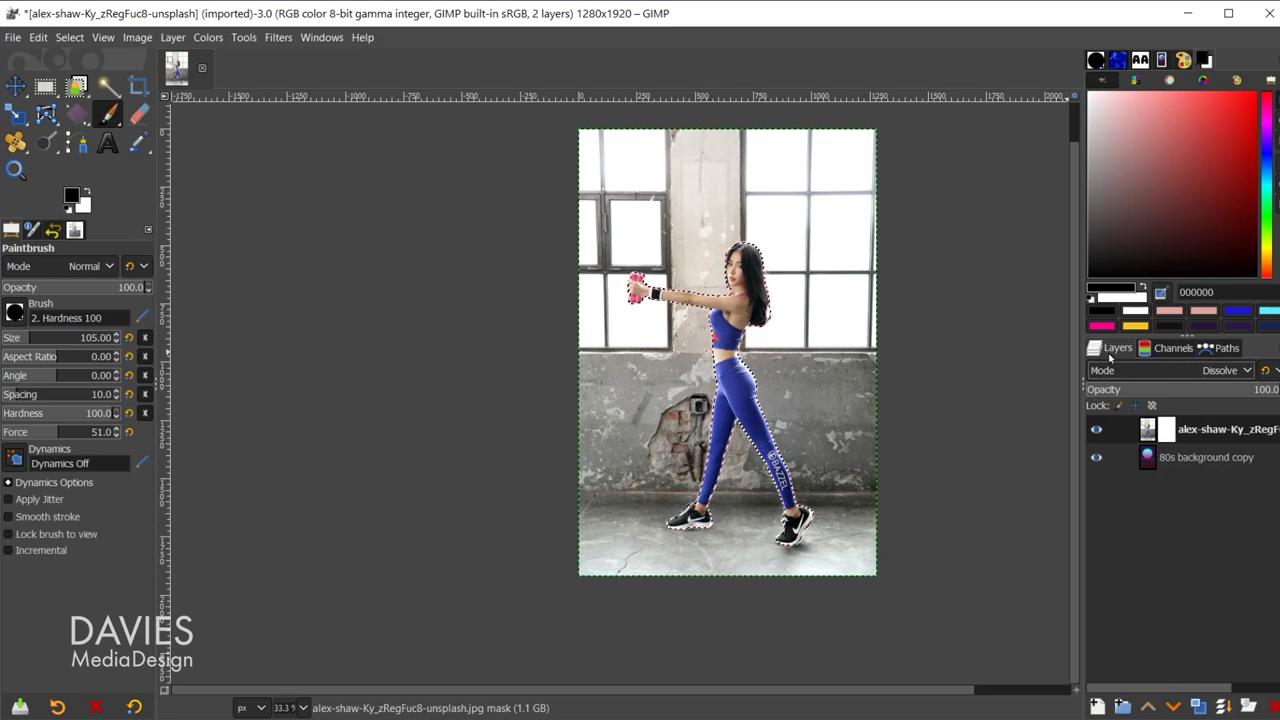
# Delete the white mask and add a new layer mask initialised from the Selection.
pyautogui.rightClick(1152, 434)
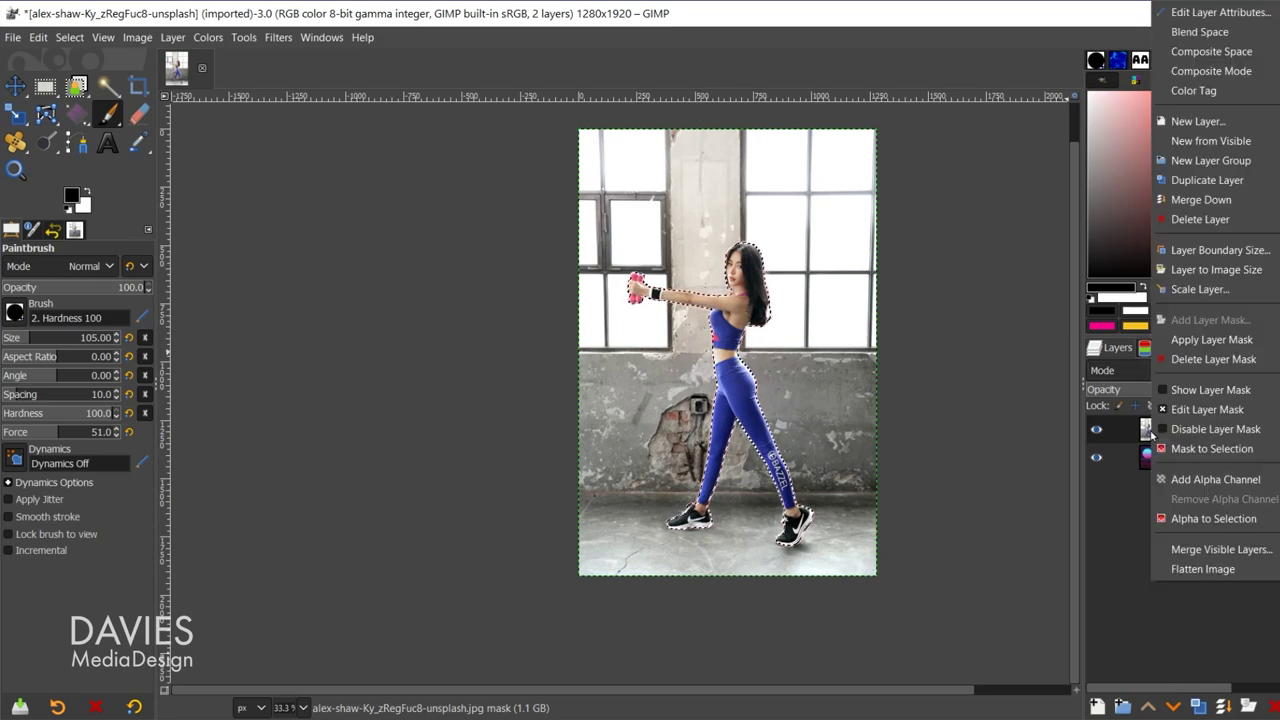
pyautogui.click(1212, 359)
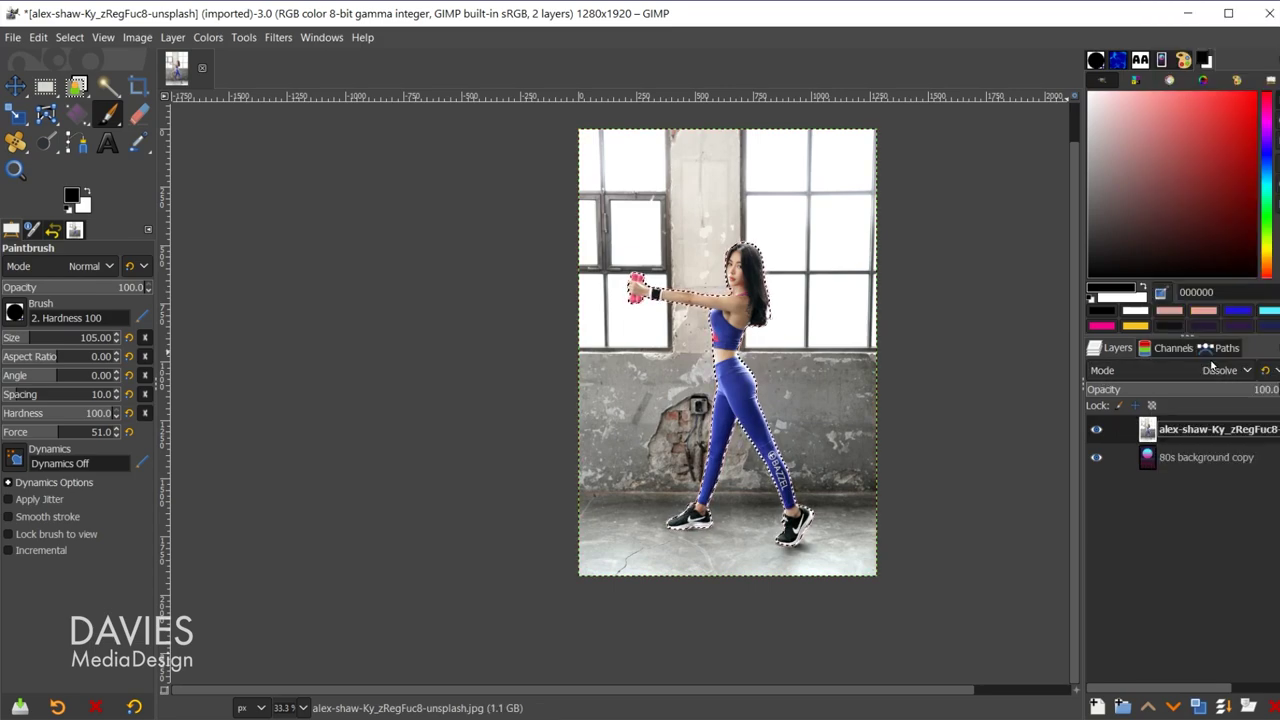
pyautogui.rightClick(1150, 430)
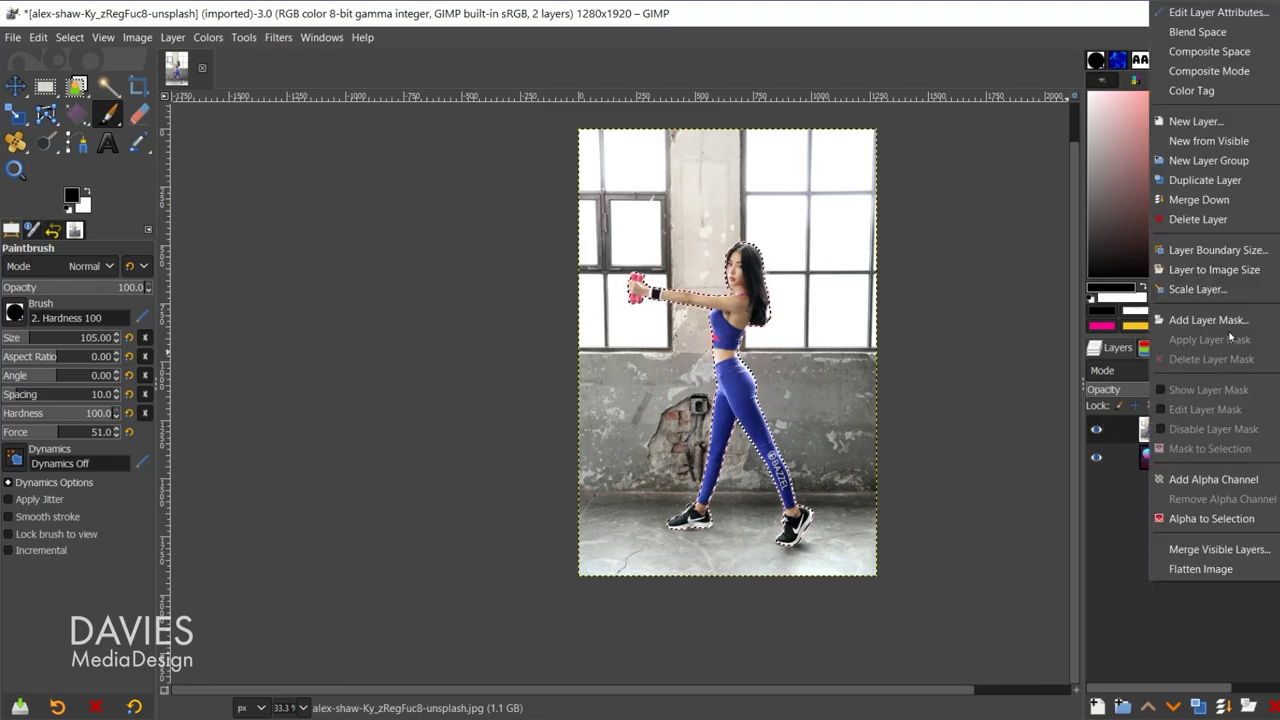
pyautogui.click(1230, 320)
pyautogui.moveTo(1202, 204); pyautogui.dragTo(1052, 124)
pyautogui.click(1003, 256)
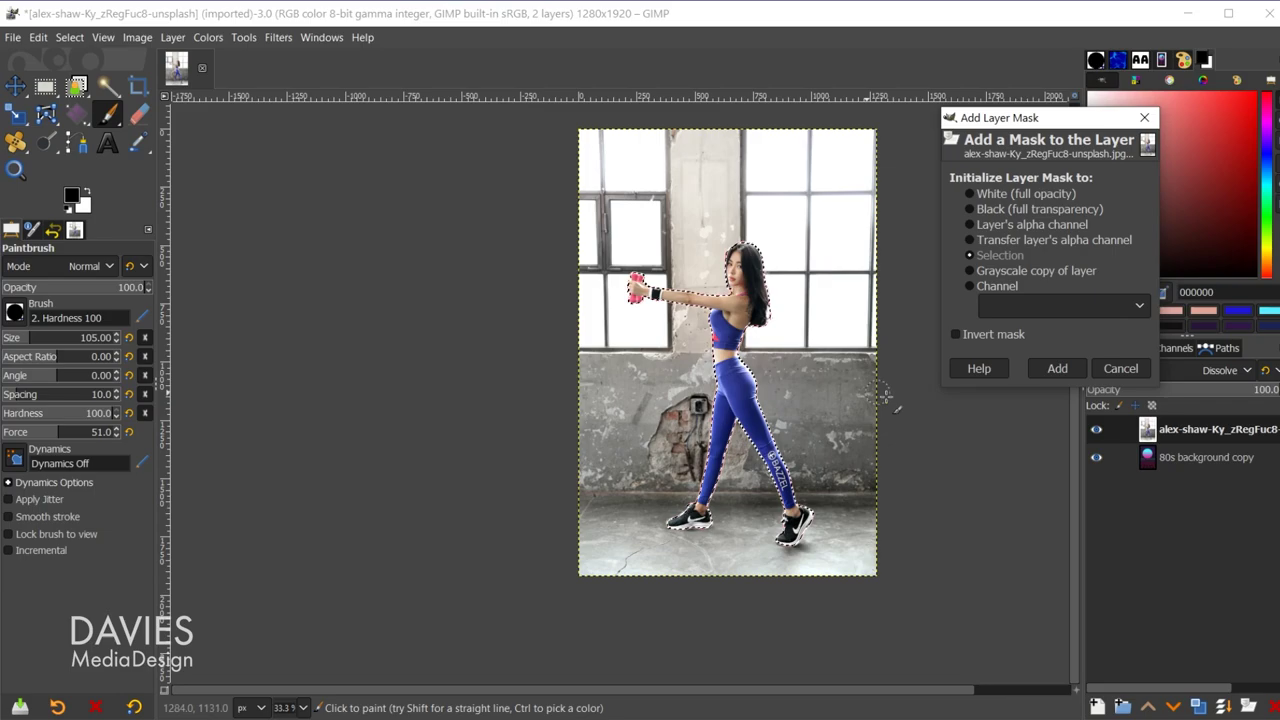
pyautogui.click(1072, 372)
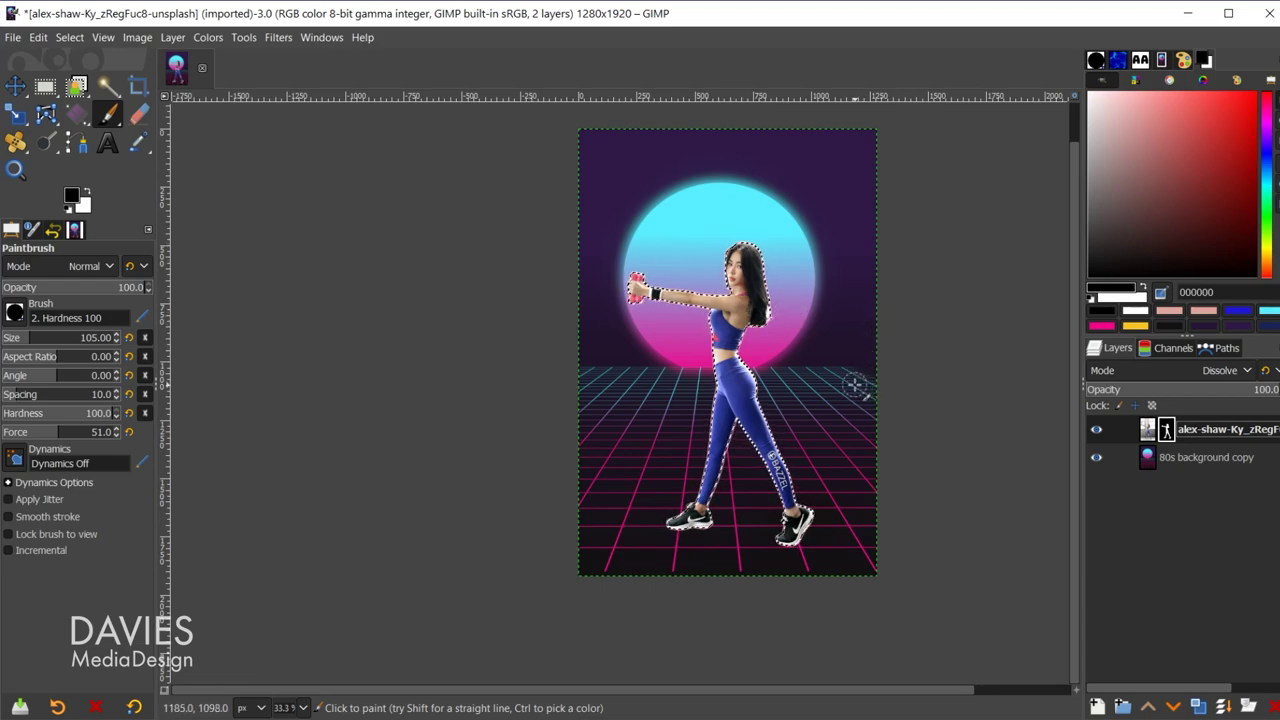
# Clear the selection and set the Layers preview size to Extra Large.
pyautogui.hotkey('ctrl', 'shift', 'a')
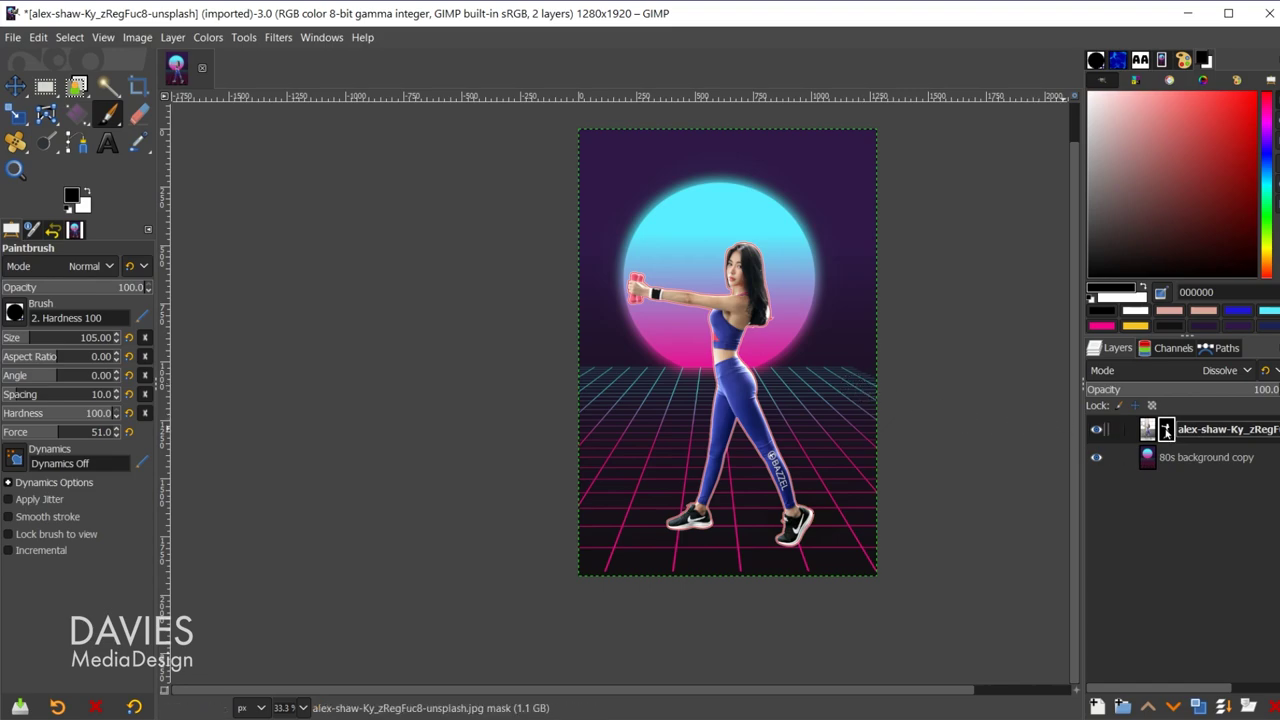
pyautogui.click(1272, 348)
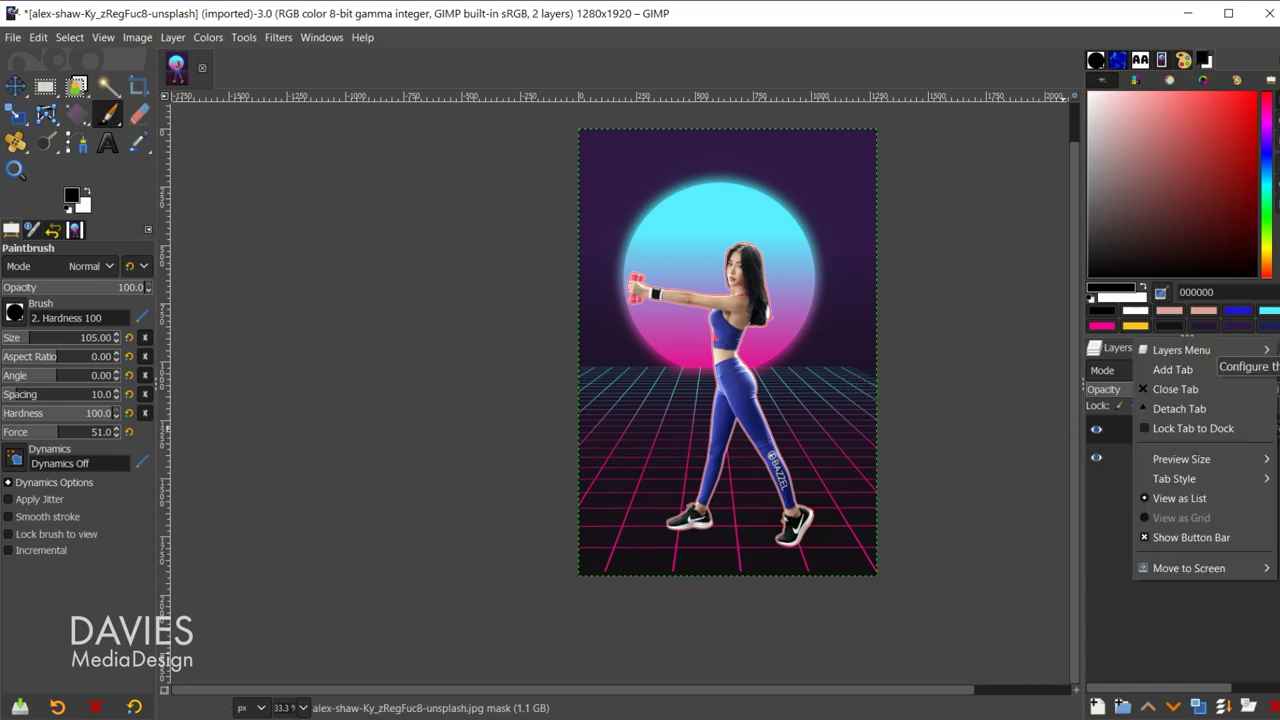
pyautogui.moveTo(1213, 458)
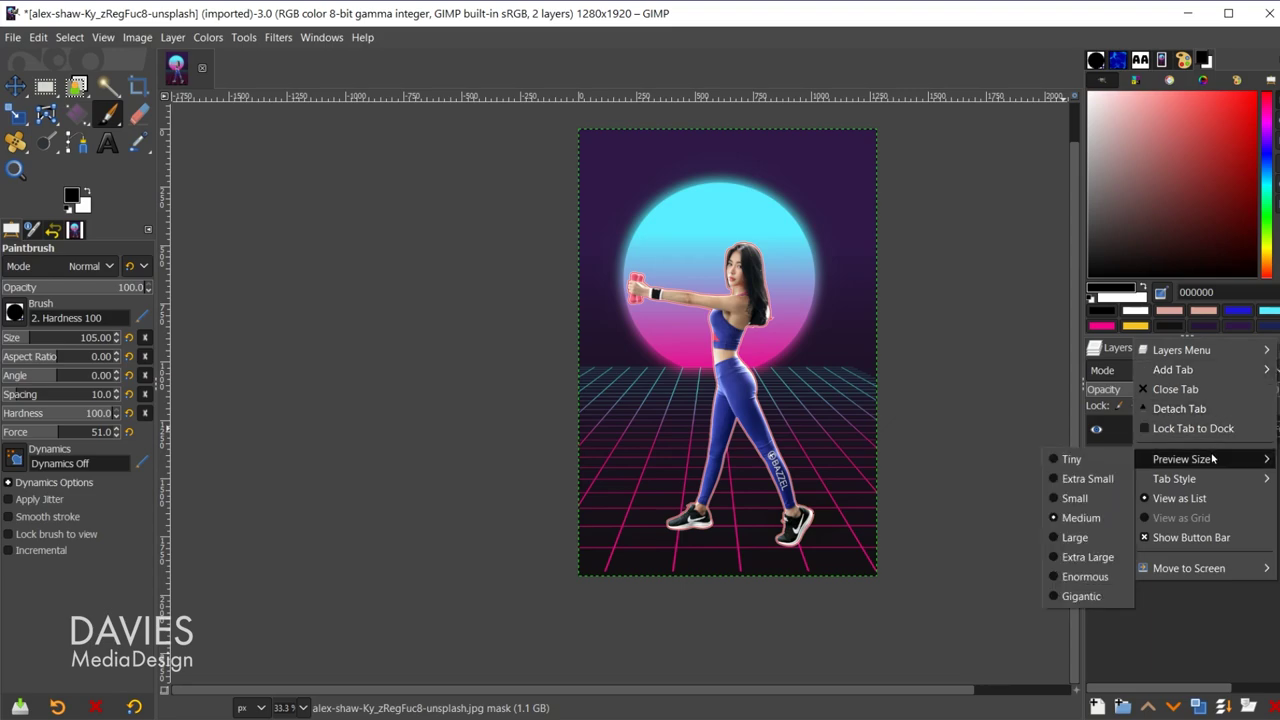
pyautogui.click(1085, 557)
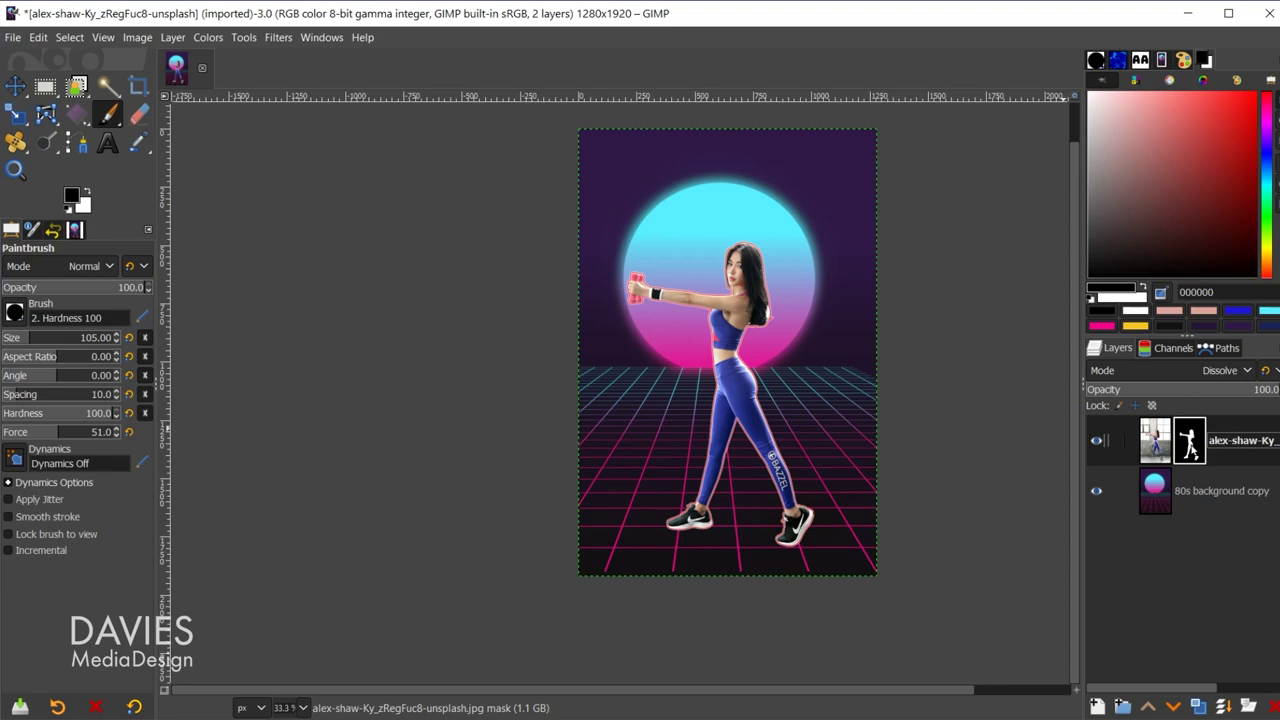
# Hide the Selection path outline in the Paths list.
pyautogui.click(1218, 349)
pyautogui.click(1098, 391)
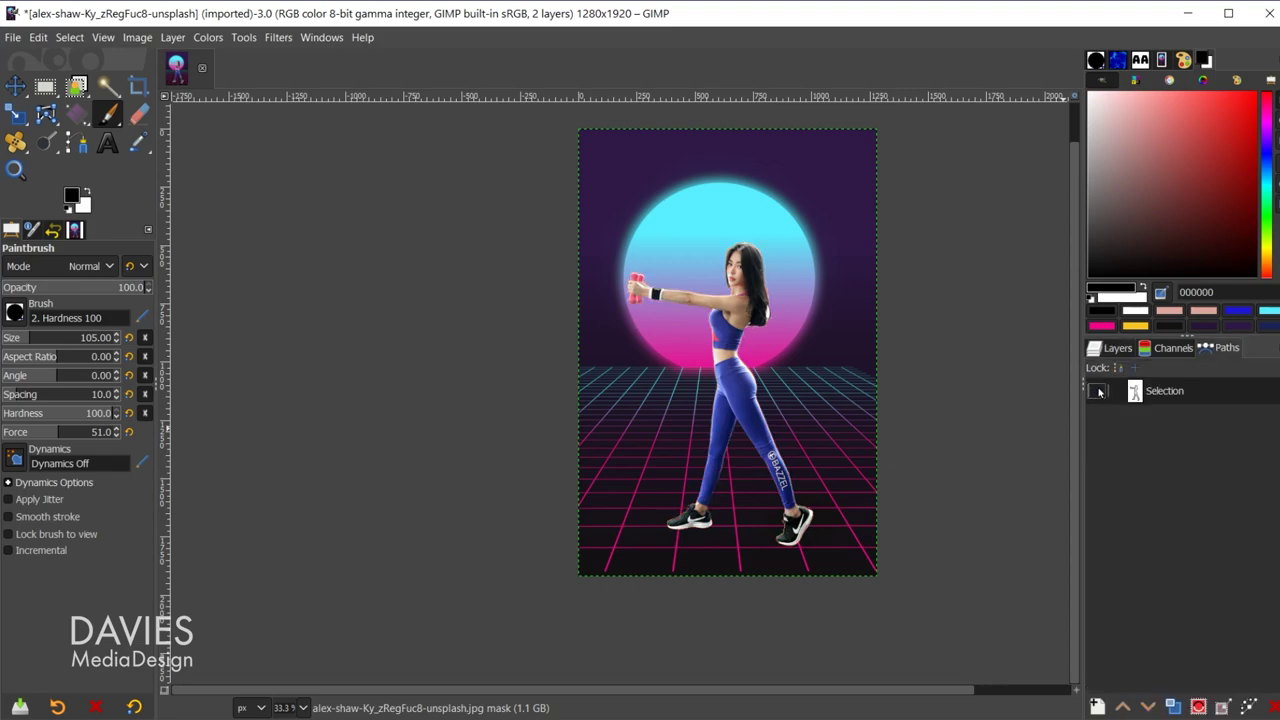
pyautogui.click(1113, 350)
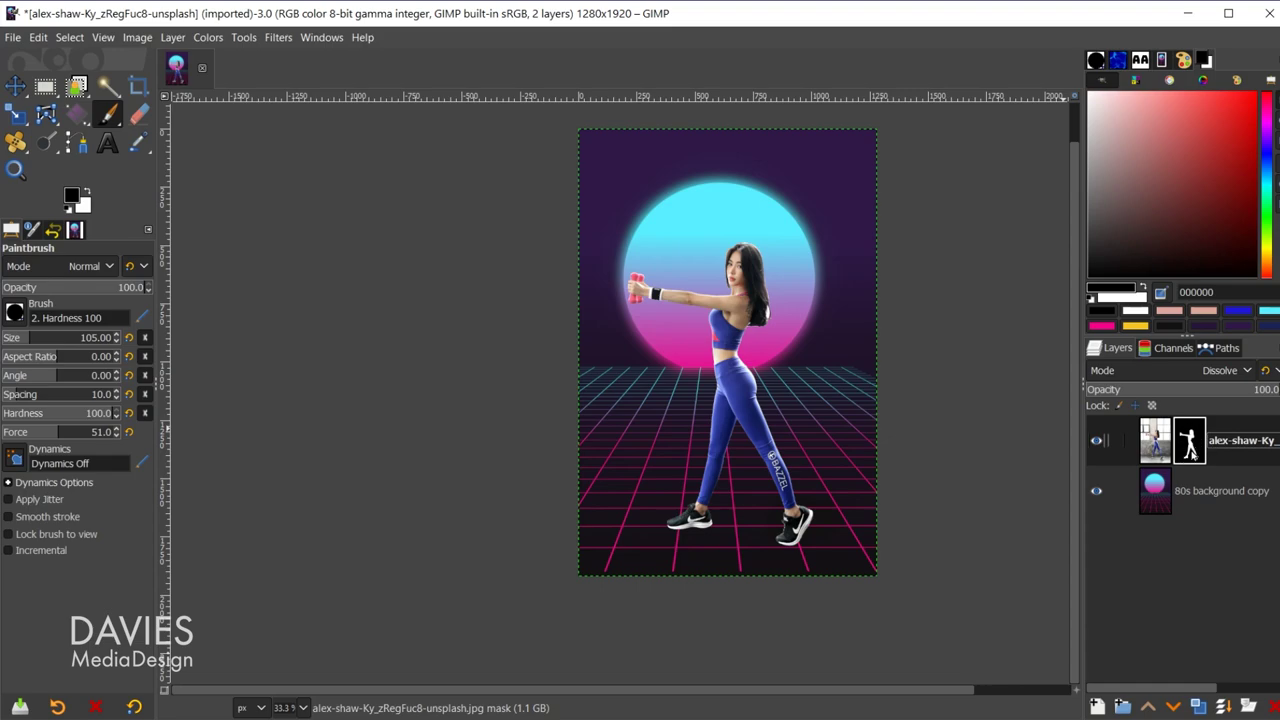
# Add a transparent layer named 'Gradient' above the 80s background copy.
pyautogui.click(1156, 484)
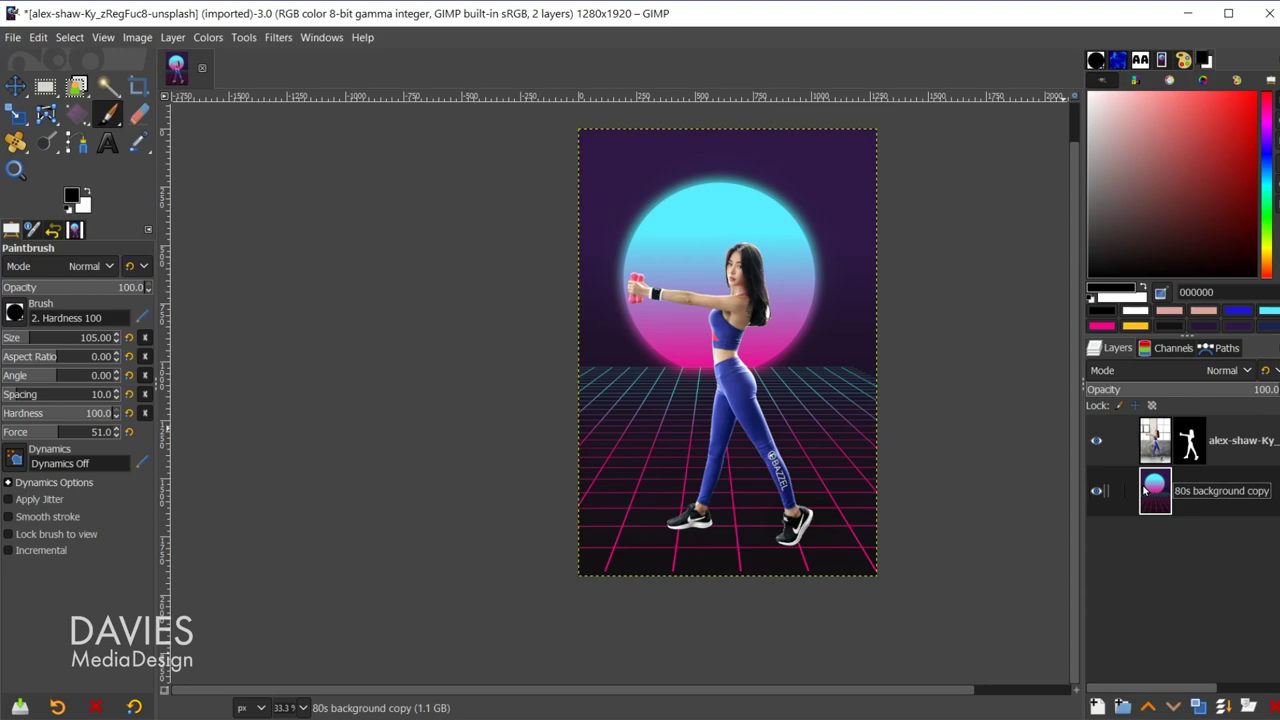
pyautogui.click(1097, 706)
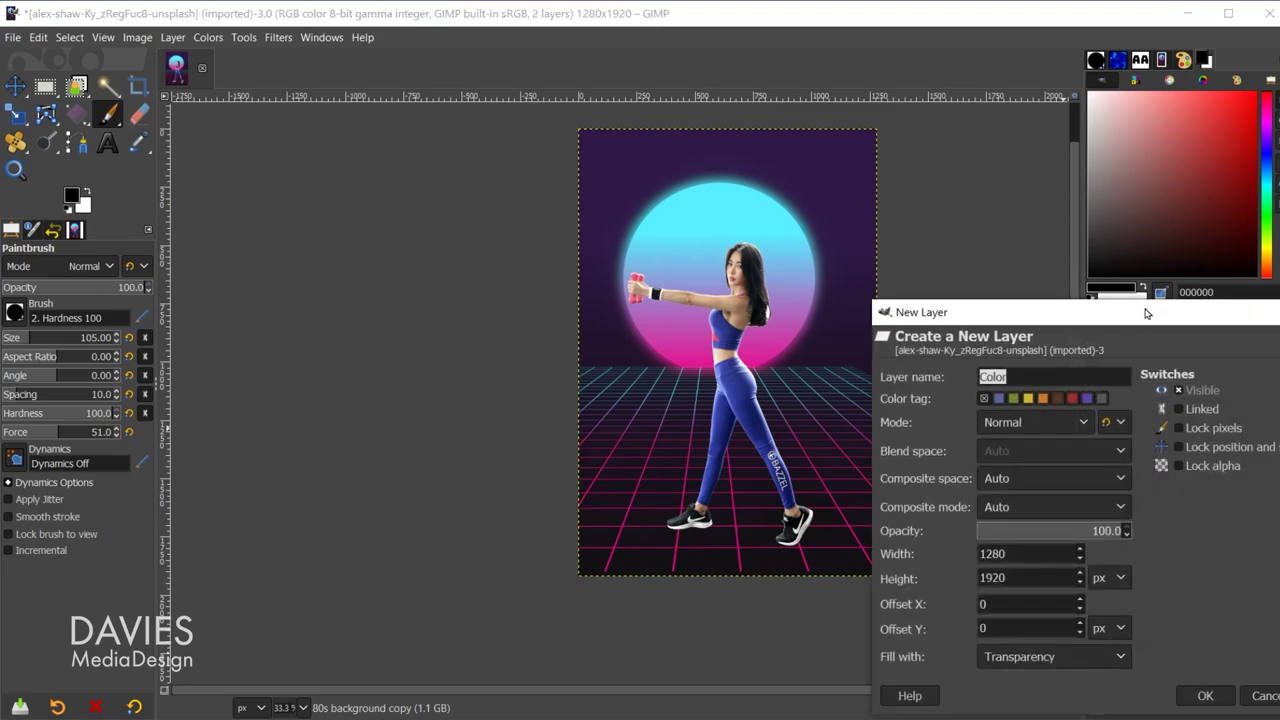
pyautogui.moveTo(1147, 313); pyautogui.dragTo(1024, 143)
pyautogui.write('Gra')
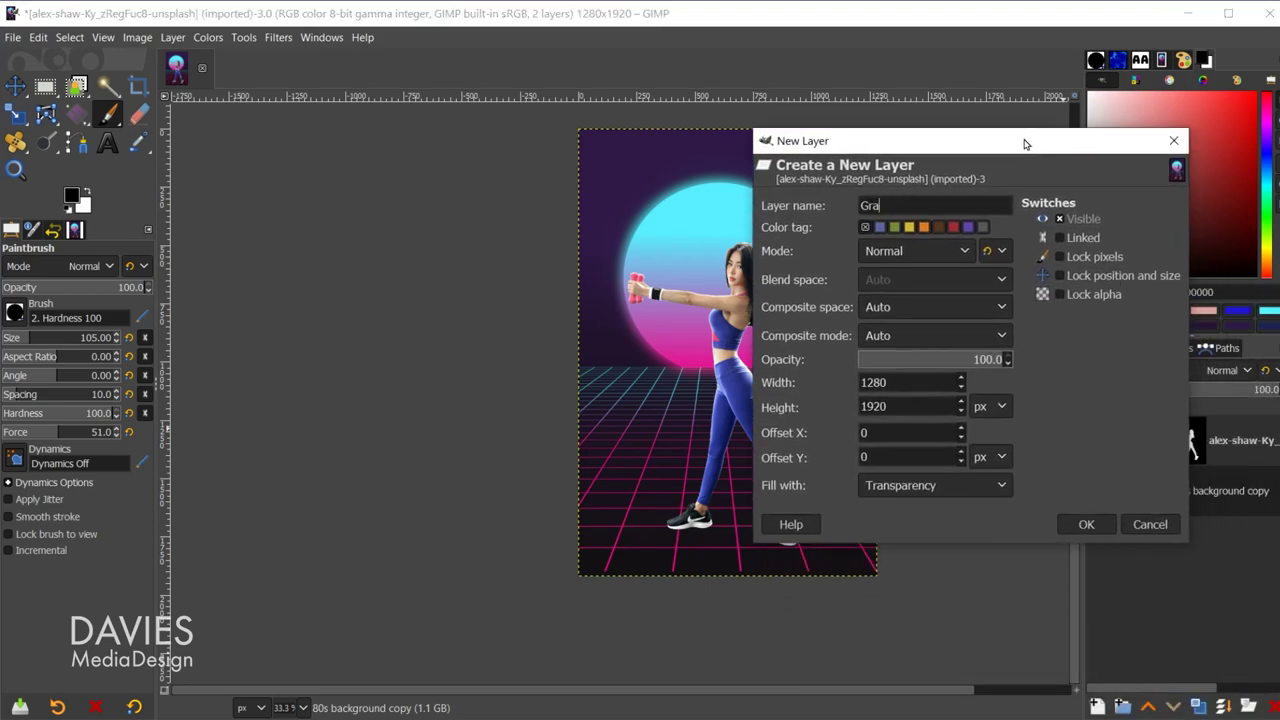
pyautogui.write('dient')
pyautogui.click(1090, 525)
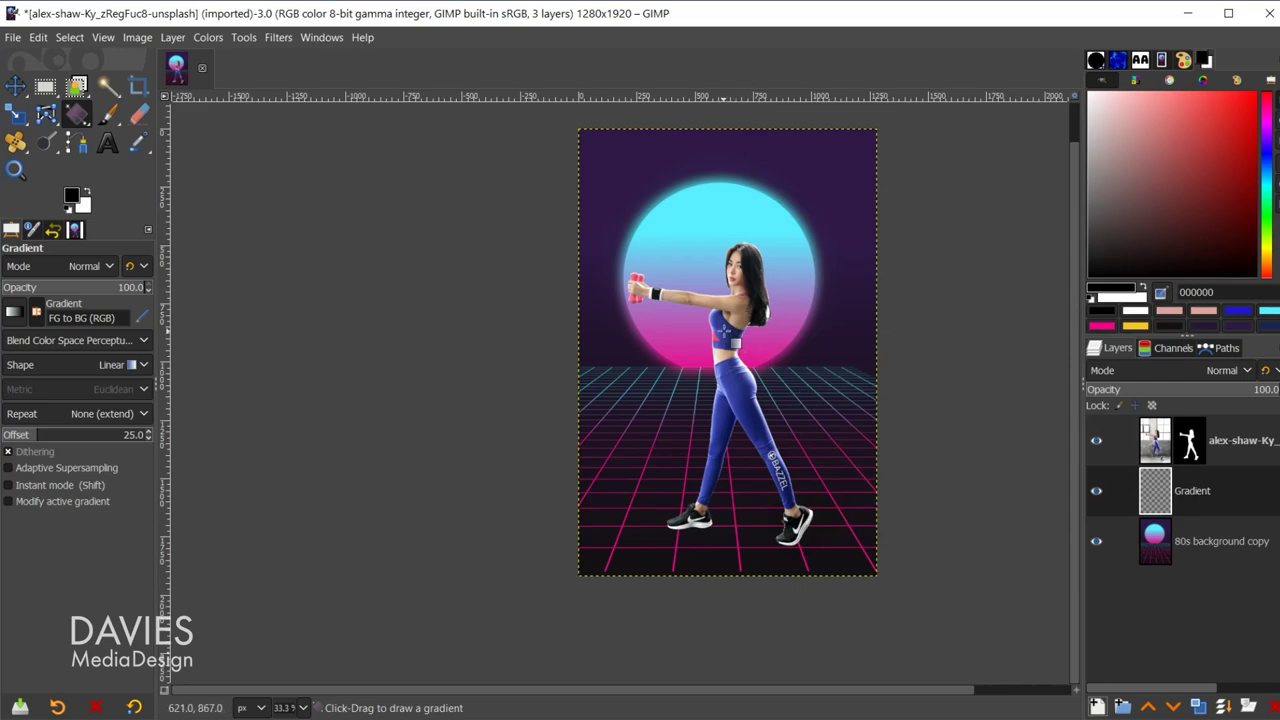
# Set the foreground colour to cyan 59eeff.
pyautogui.click(70, 196)
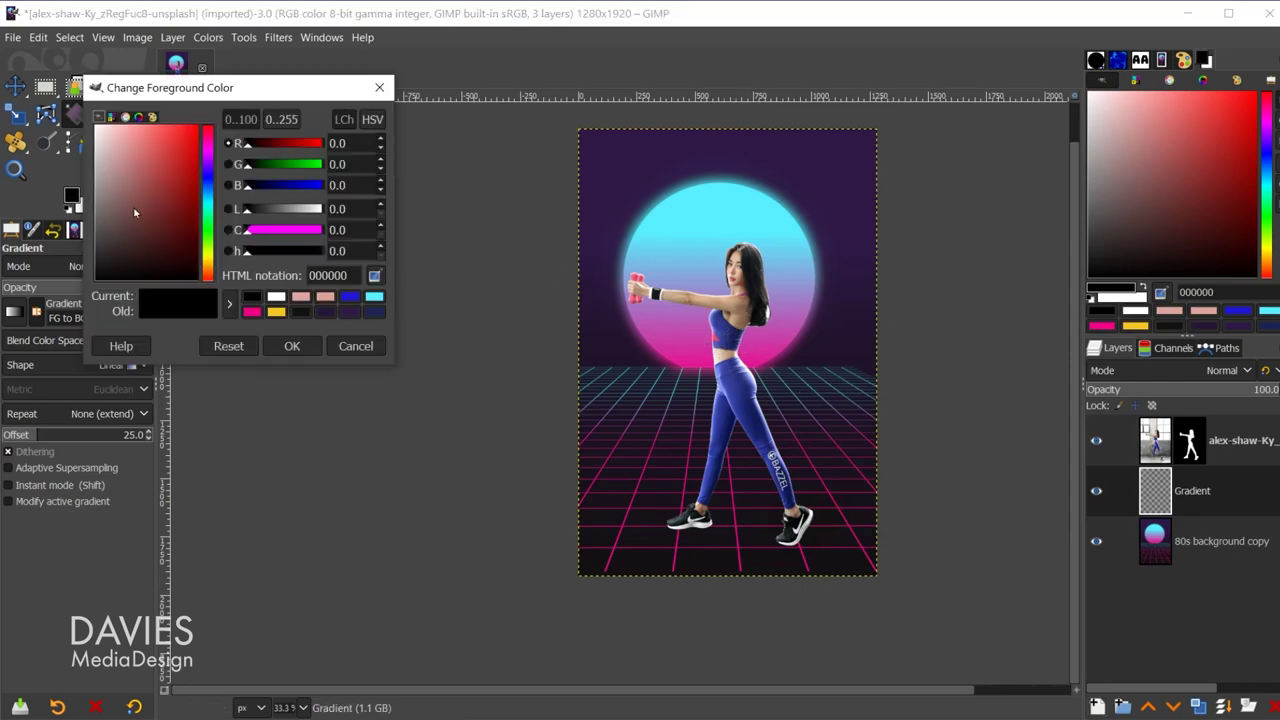
pyautogui.click(372, 297)
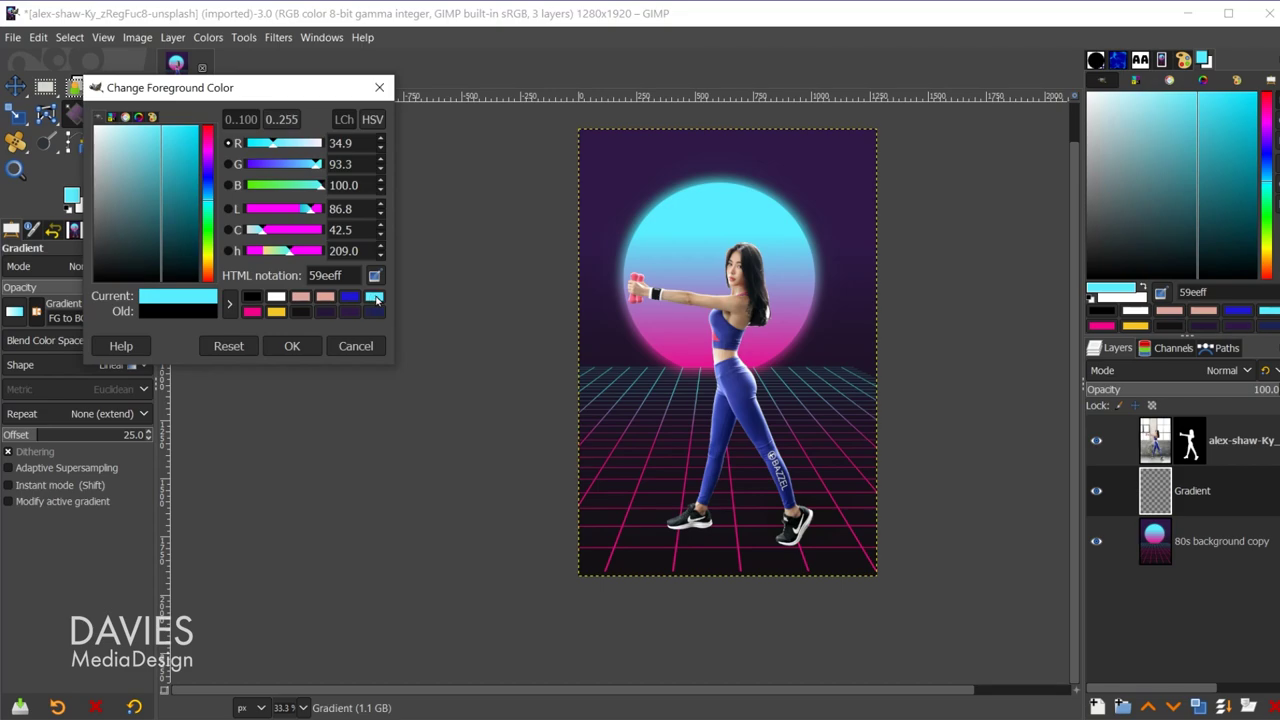
pyautogui.moveTo(355, 275); pyautogui.dragTo(304, 275)
pyautogui.click(292, 346)
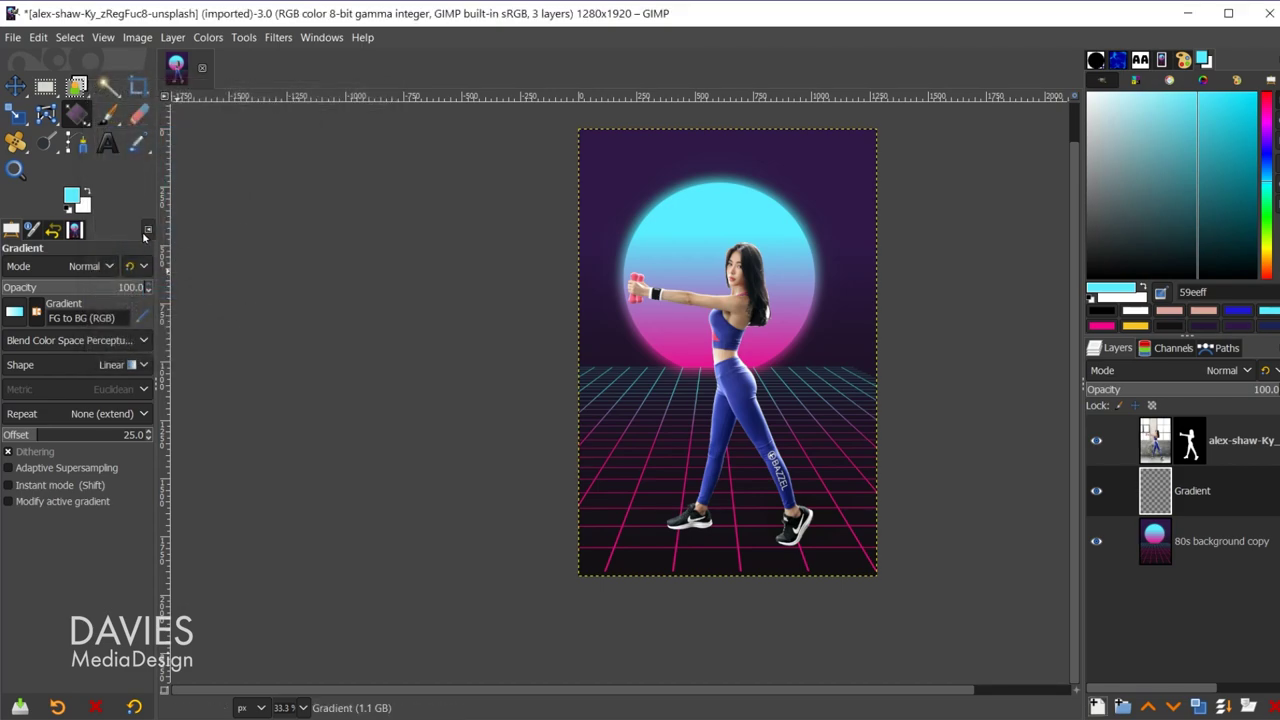
# Set the background colour to pink f20089 and choose the FG to BG (RGB) gradient.
pyautogui.click(85, 211)
pyautogui.click(252, 313)
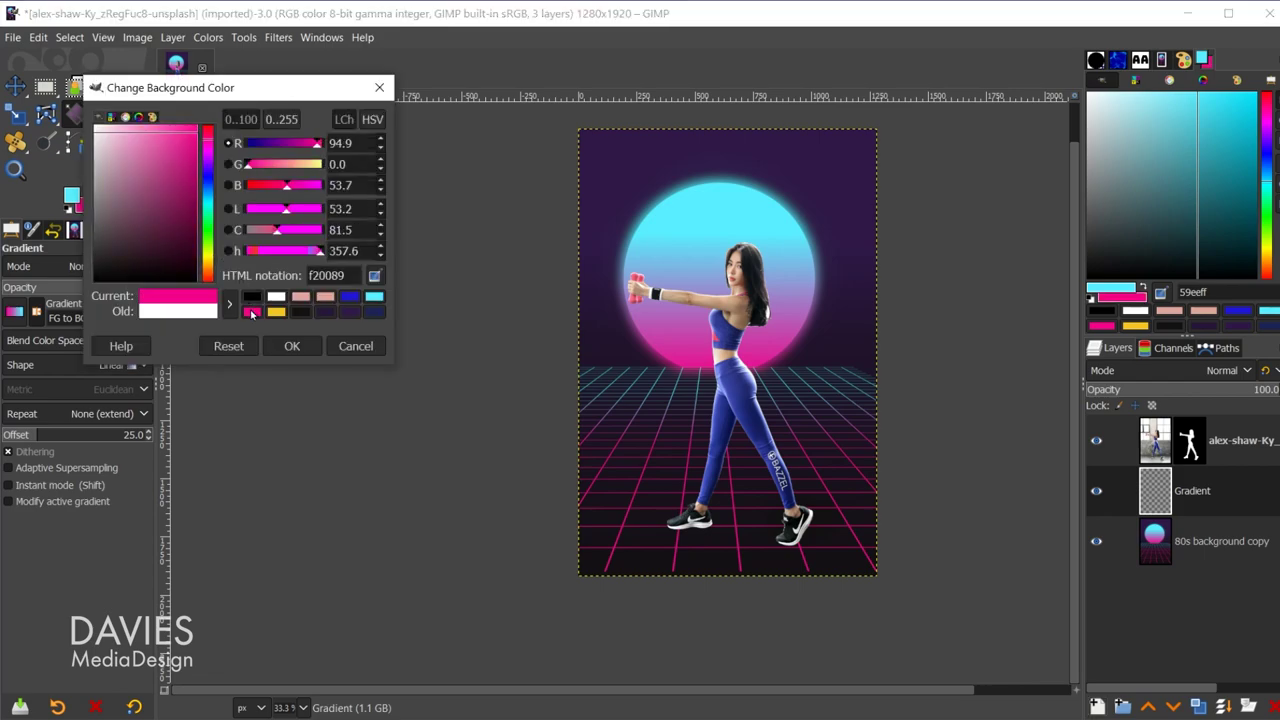
pyautogui.click(291, 346)
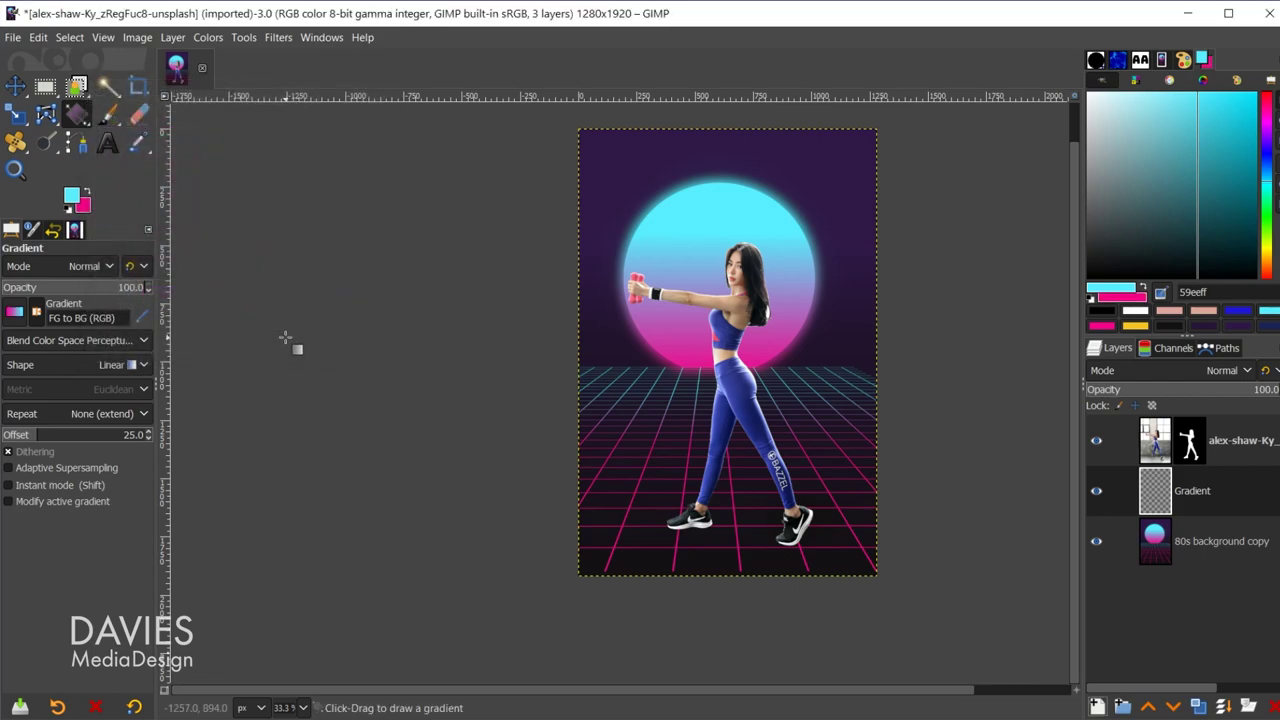
pyautogui.click(16, 312)
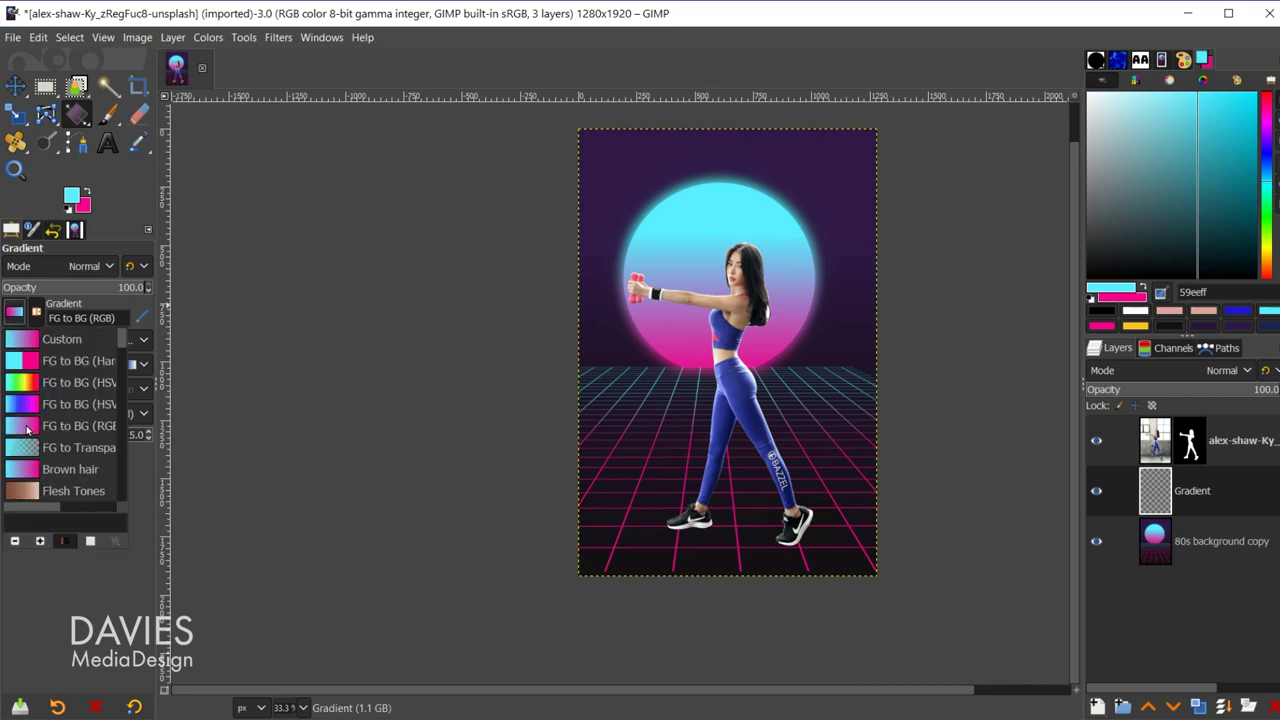
pyautogui.click(17, 305)
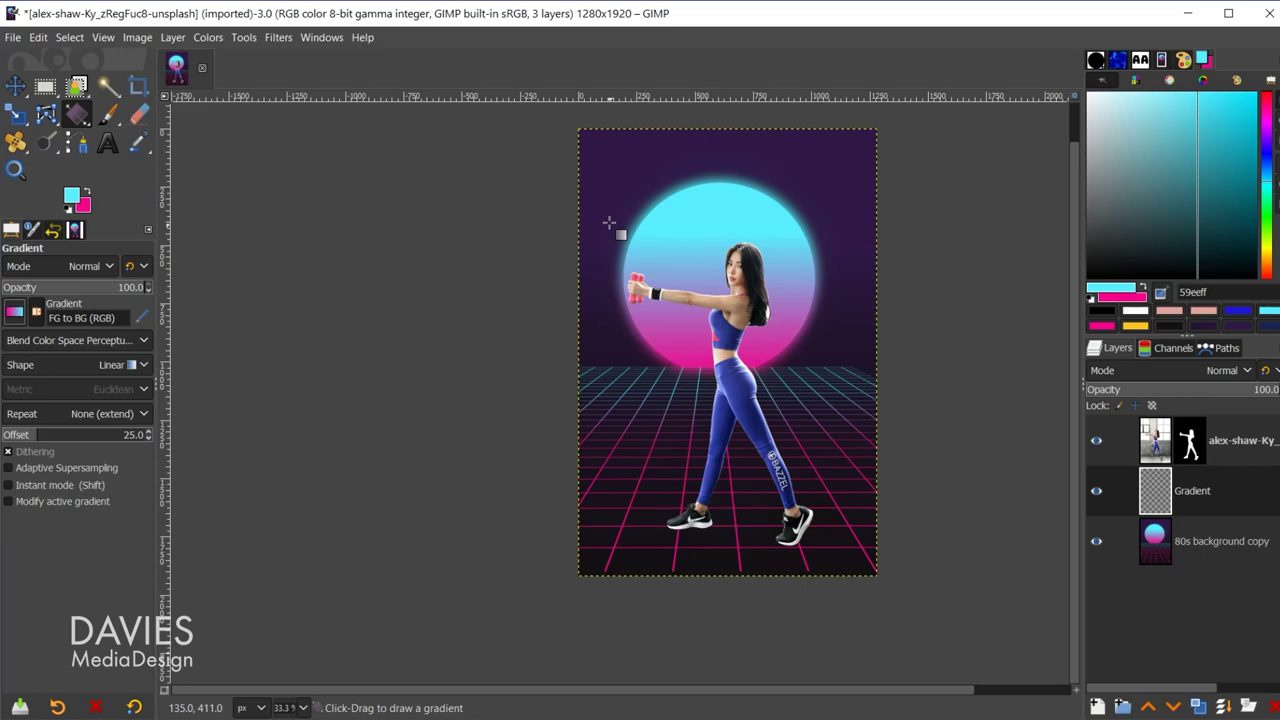
# Fill the Gradient layer with a diagonal gradient from the top-left toward the bottom-right.
pyautogui.moveTo(586, 131); pyautogui.dragTo(867, 568)
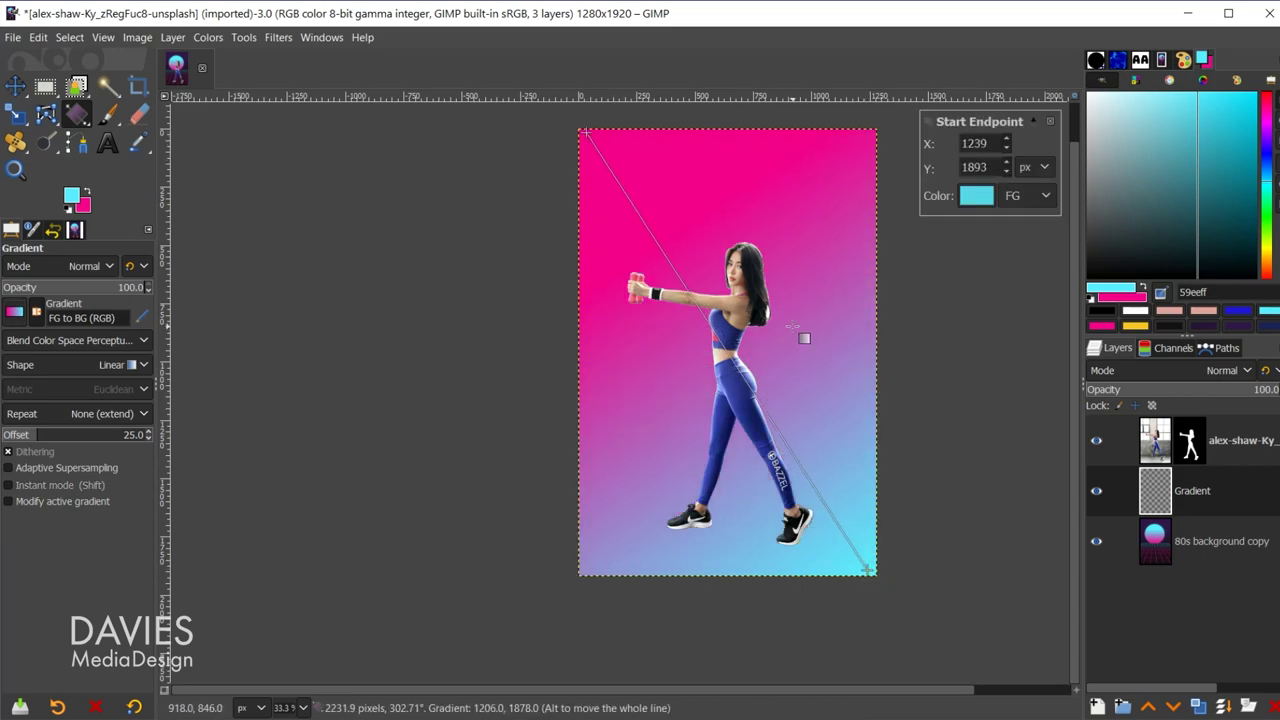
pyautogui.press('Return')
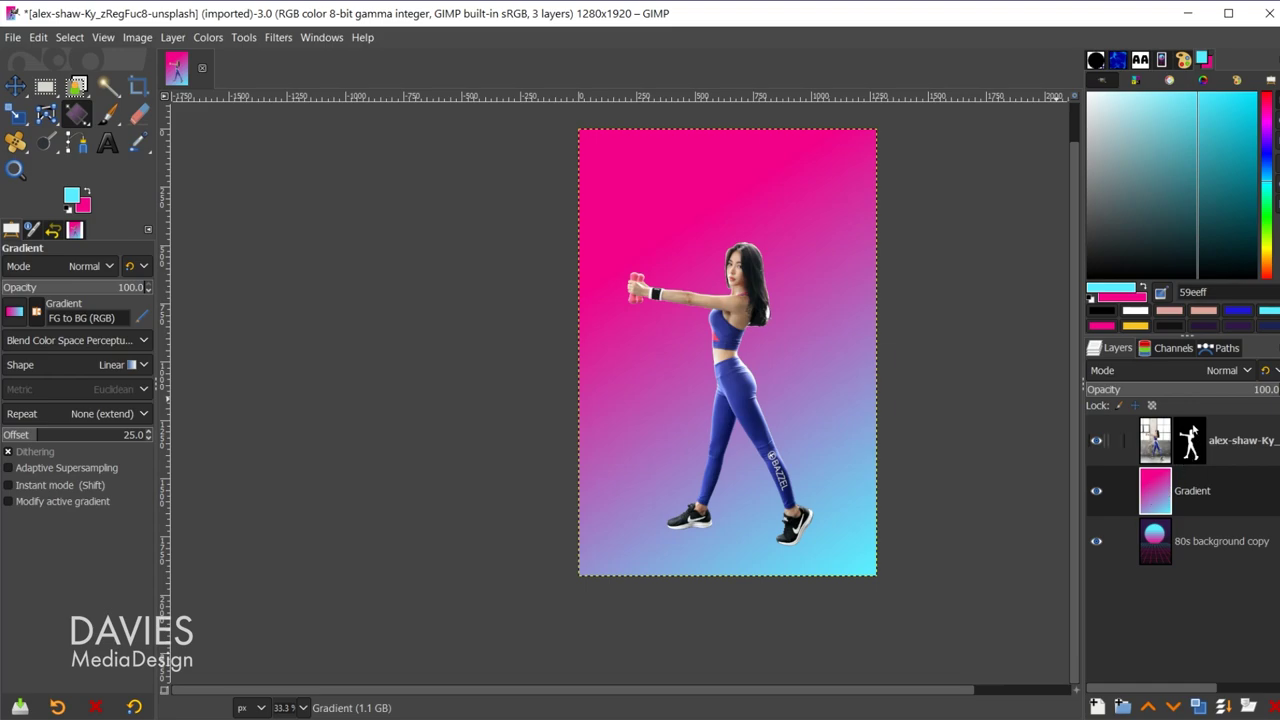
pyautogui.click(1190, 452)
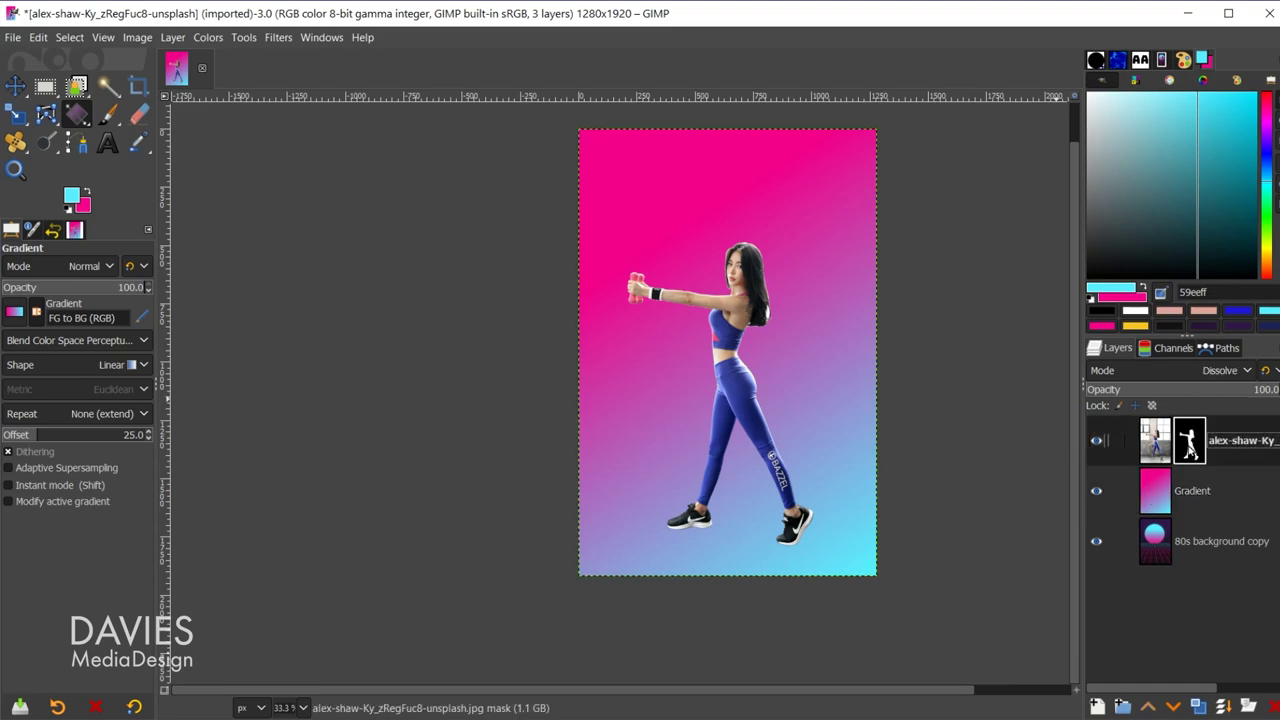
# Load the model's mask as a selection and add a Selection-based mask to the Gradient layer.
pyautogui.rightClick(1190, 452)
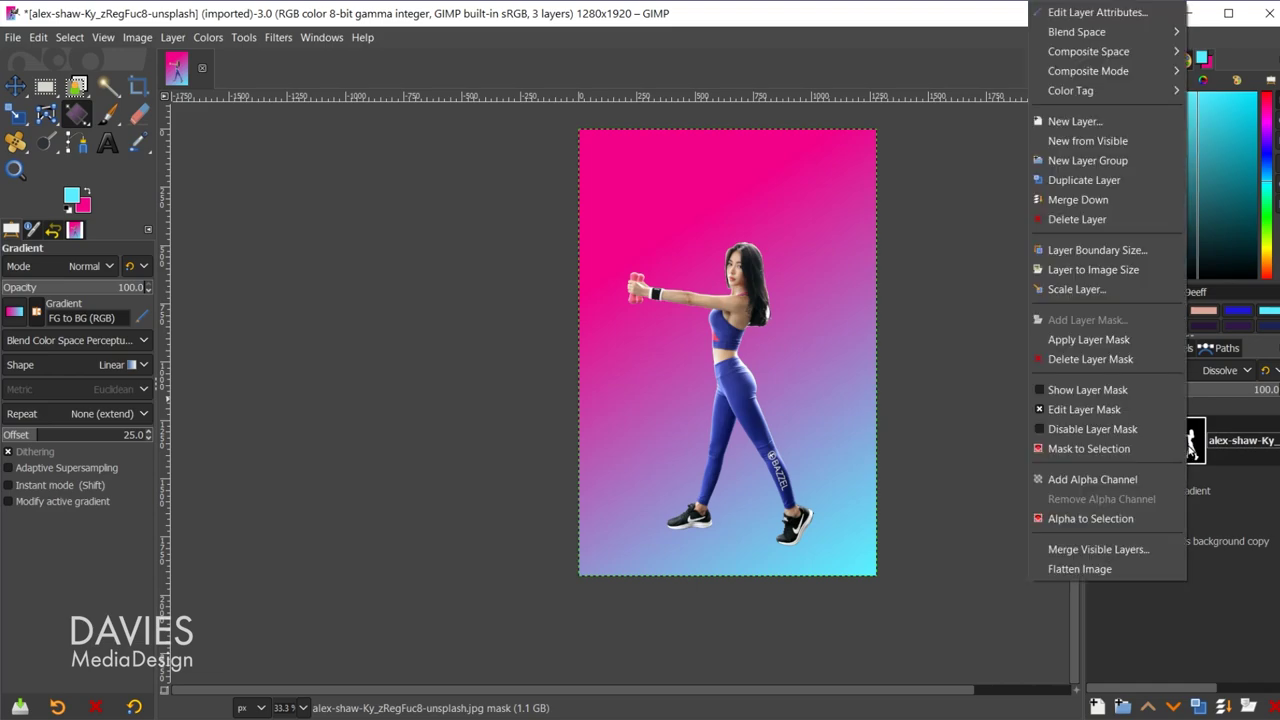
pyautogui.click(1166, 452)
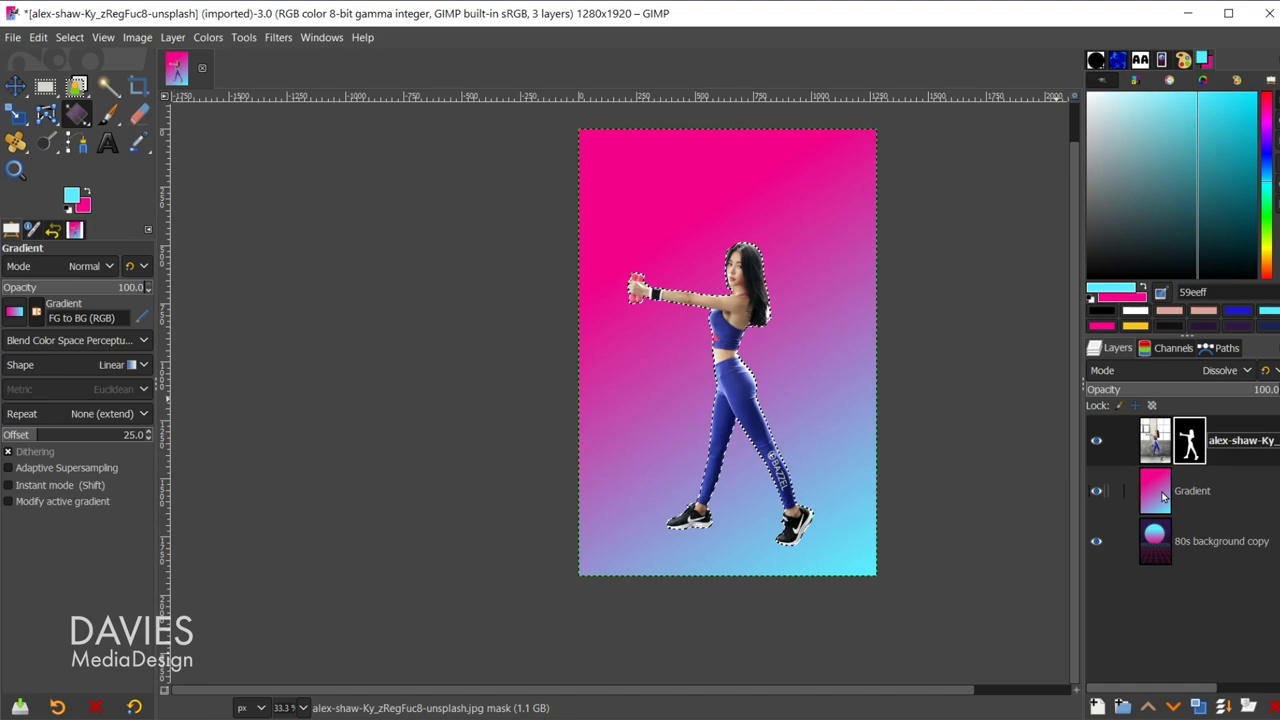
pyautogui.click(1162, 497)
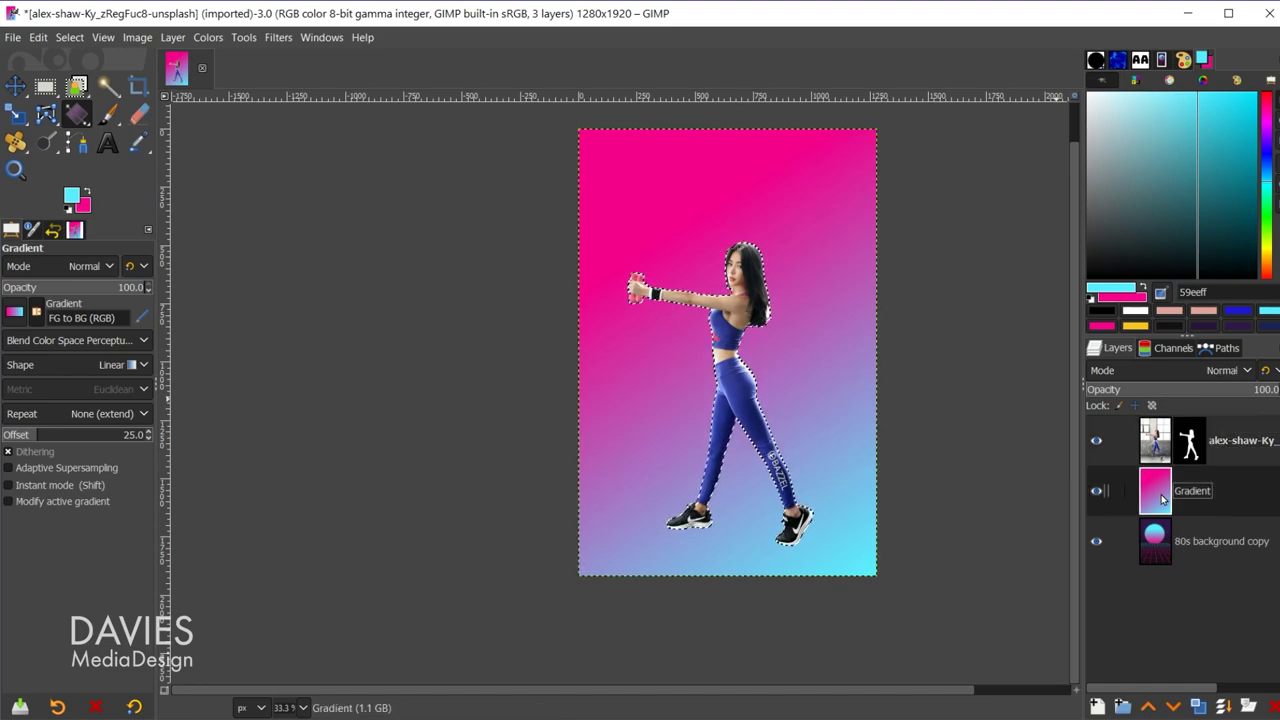
pyautogui.rightClick(1162, 497)
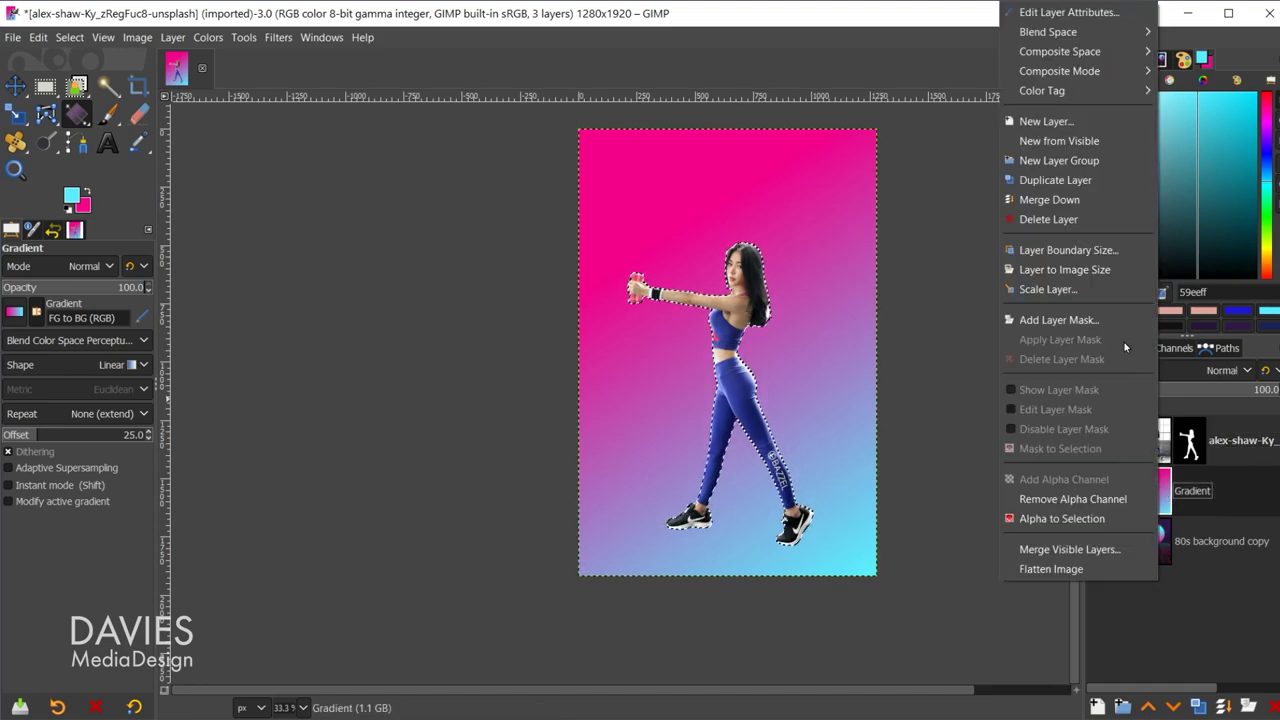
pyautogui.click(1058, 320)
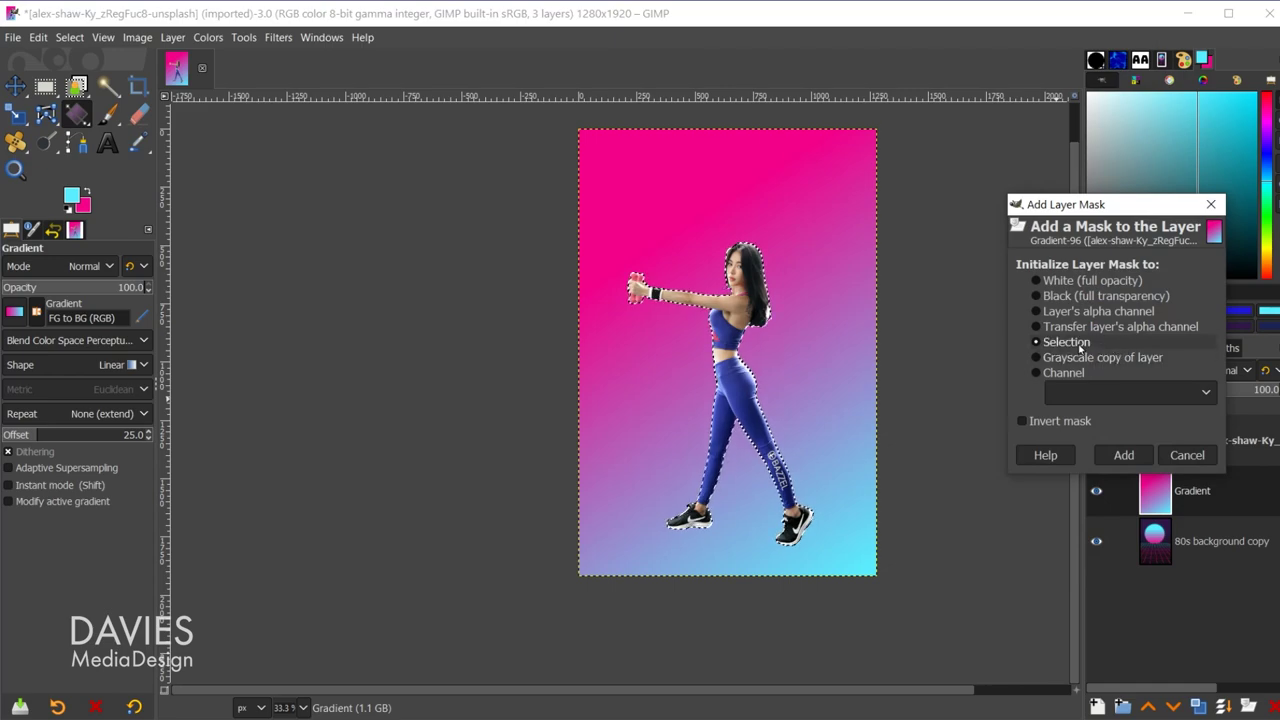
pyautogui.click(1124, 455)
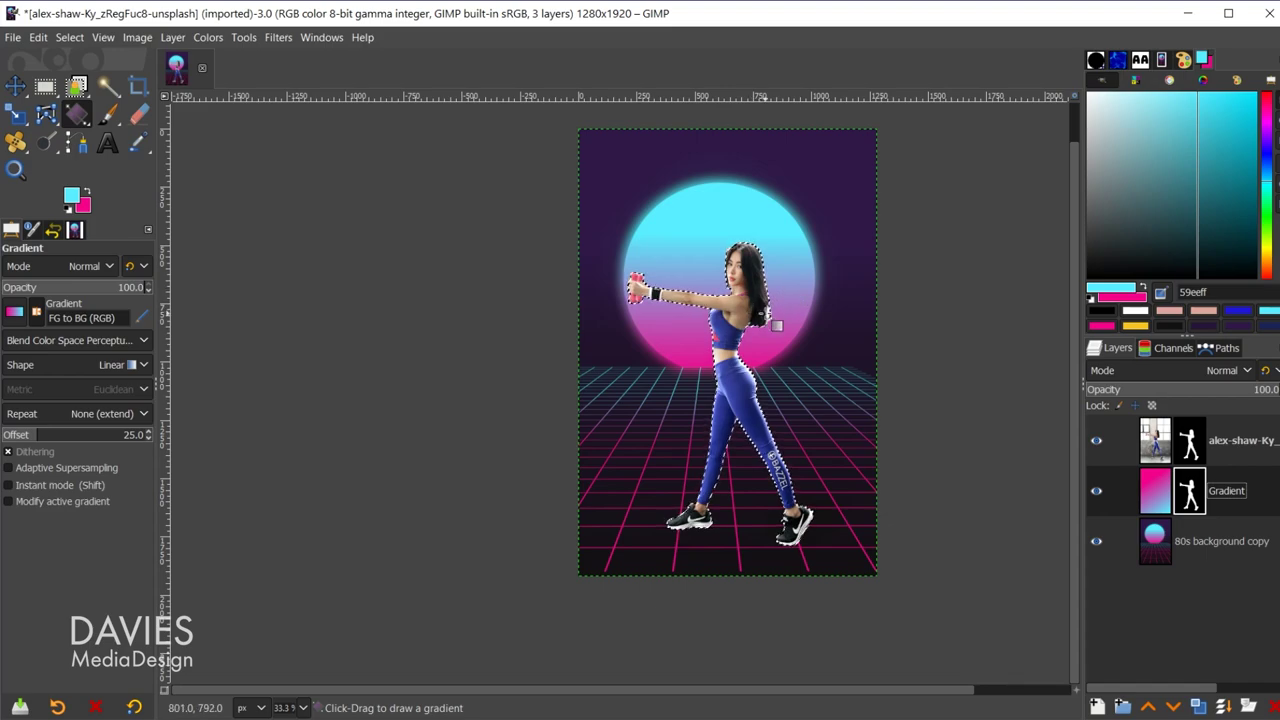
# Save the selection as a hidden channel named 'Model Layer Mask'.
pyautogui.click(1175, 350)
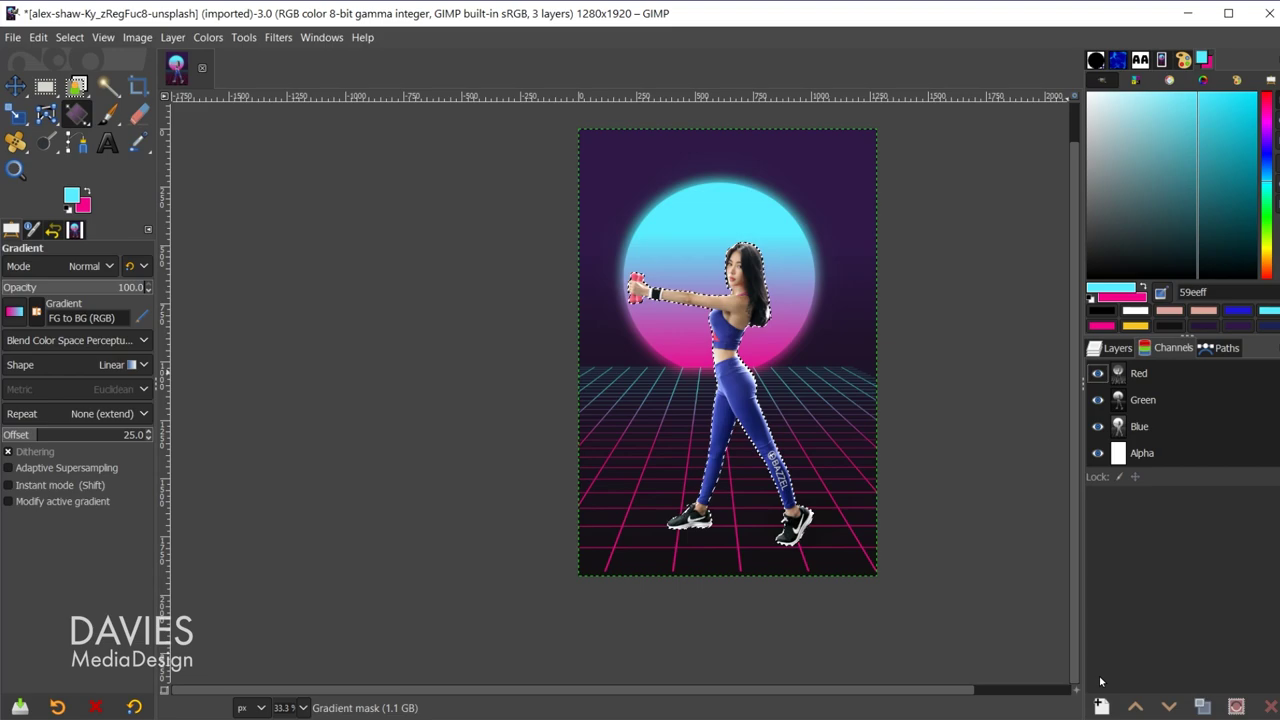
pyautogui.click(1100, 706)
pyautogui.moveTo(1104, 513); pyautogui.dragTo(1047, 302)
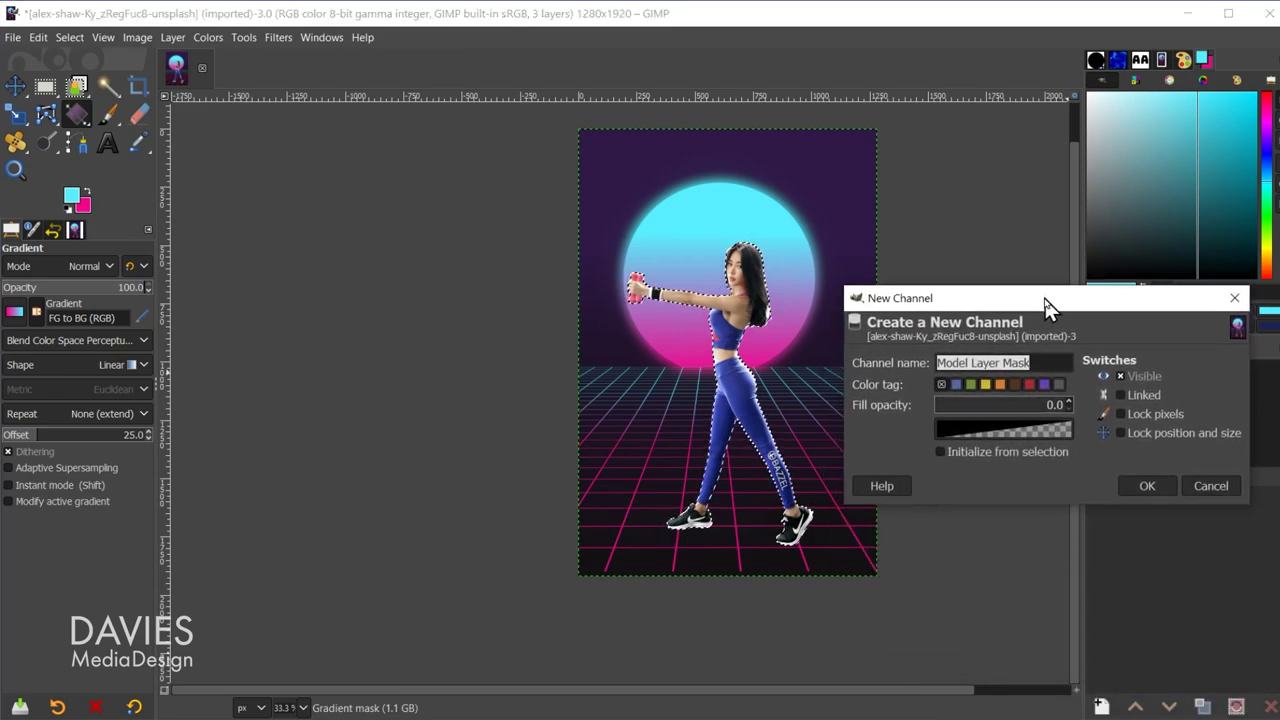
pyautogui.click(940, 452)
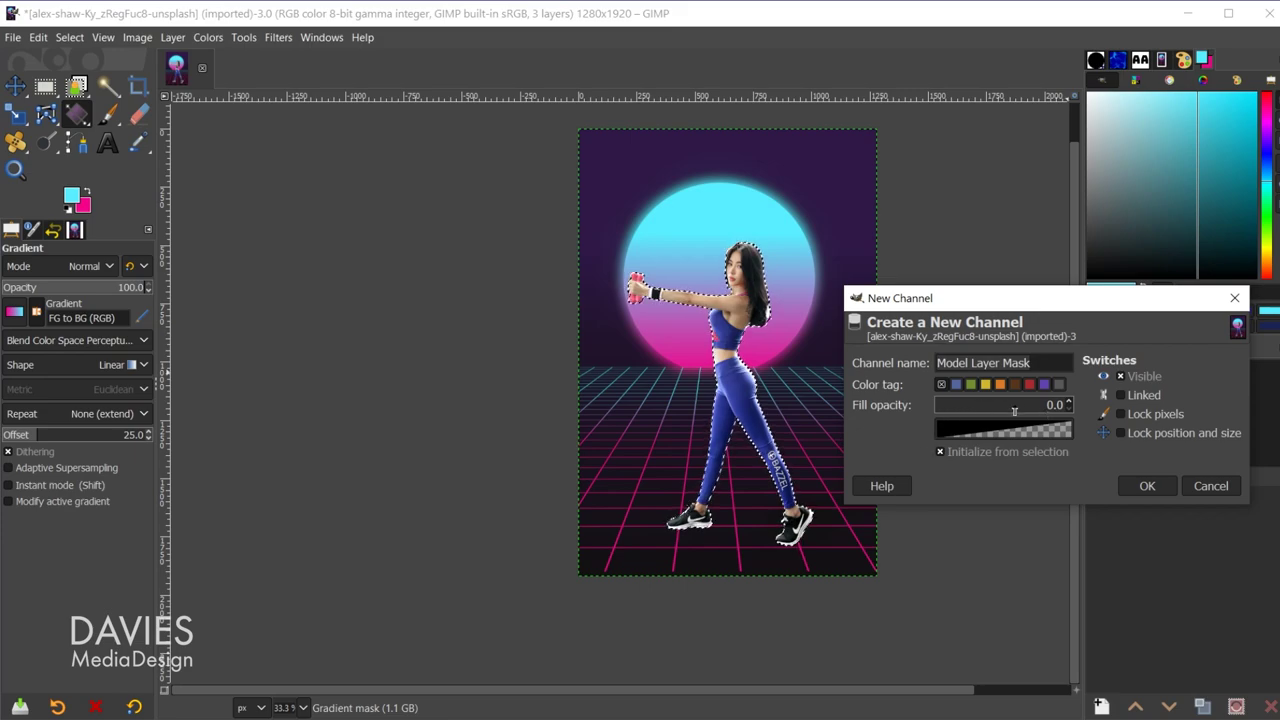
pyautogui.moveTo(1007, 412); pyautogui.dragTo(903, 414)
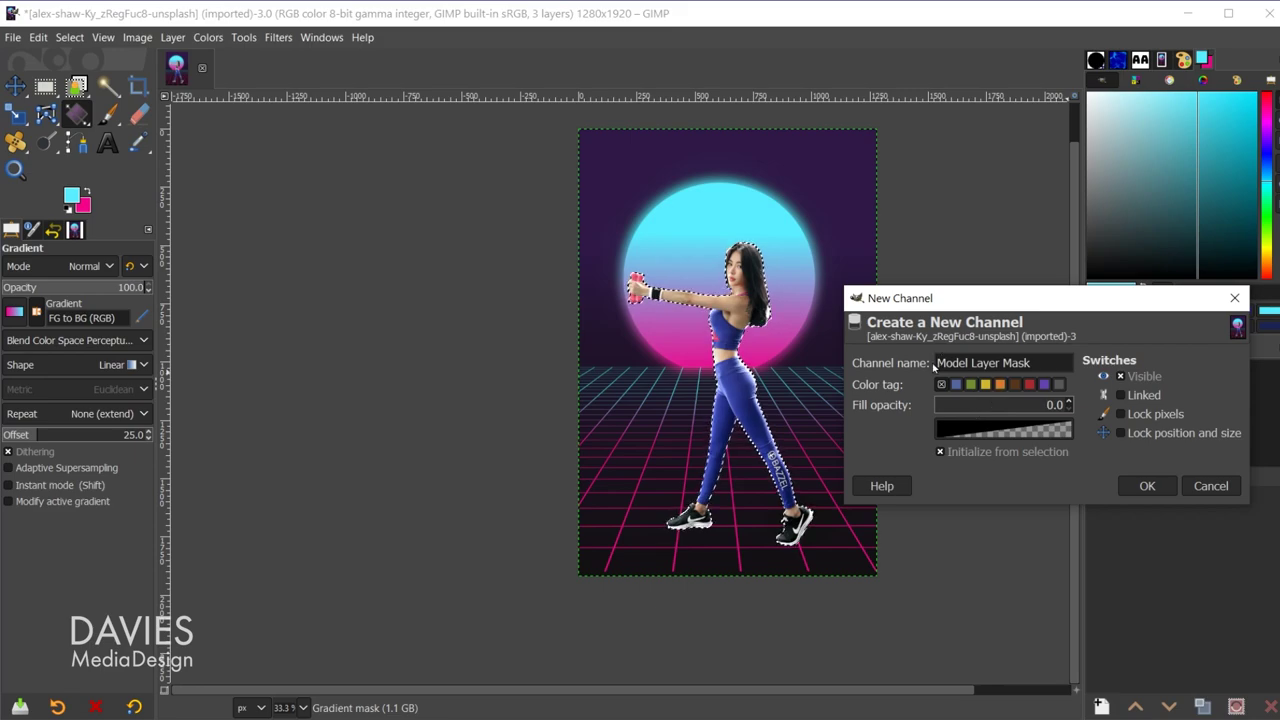
pyautogui.moveTo(938, 363); pyautogui.dragTo(1038, 366)
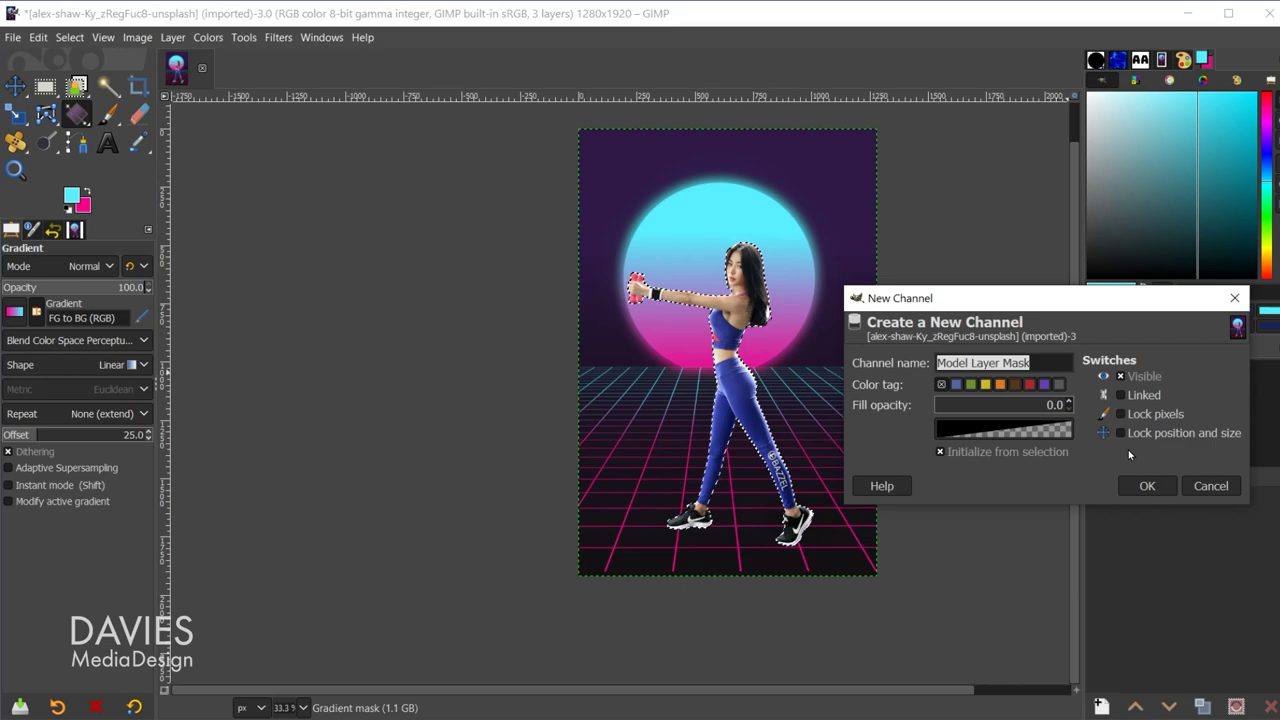
pyautogui.click(1145, 486)
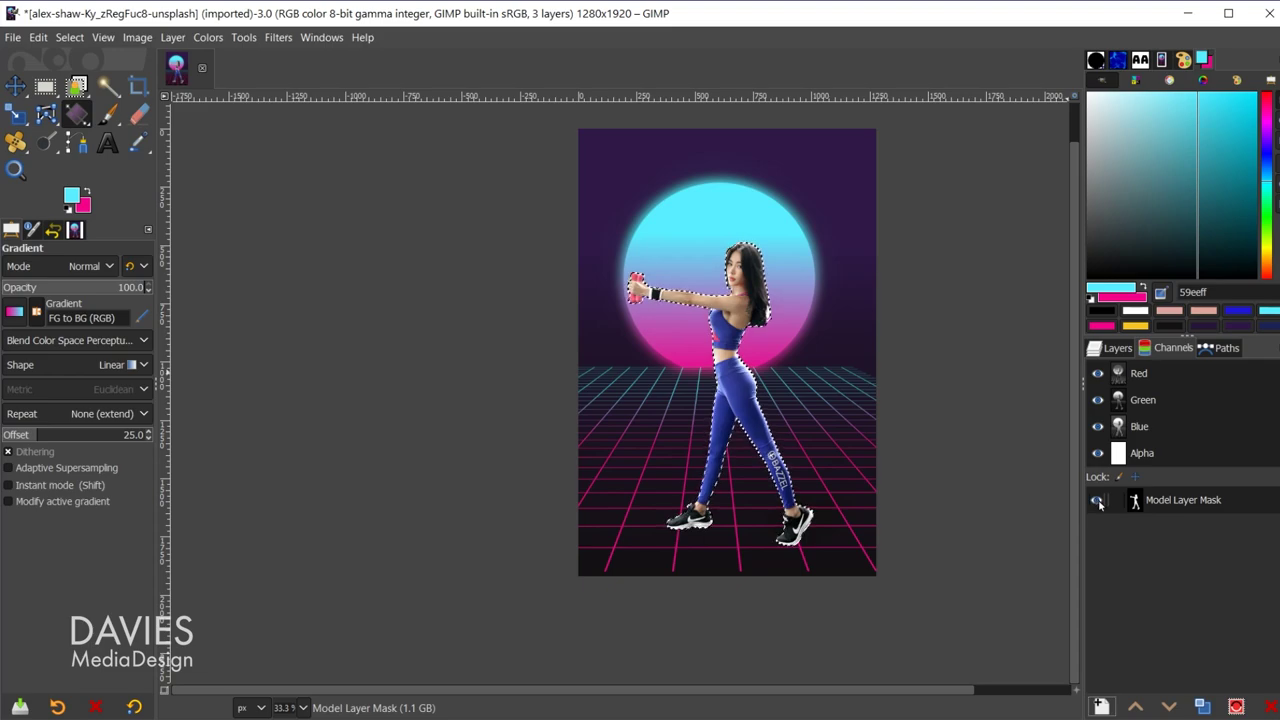
pyautogui.click(1097, 500)
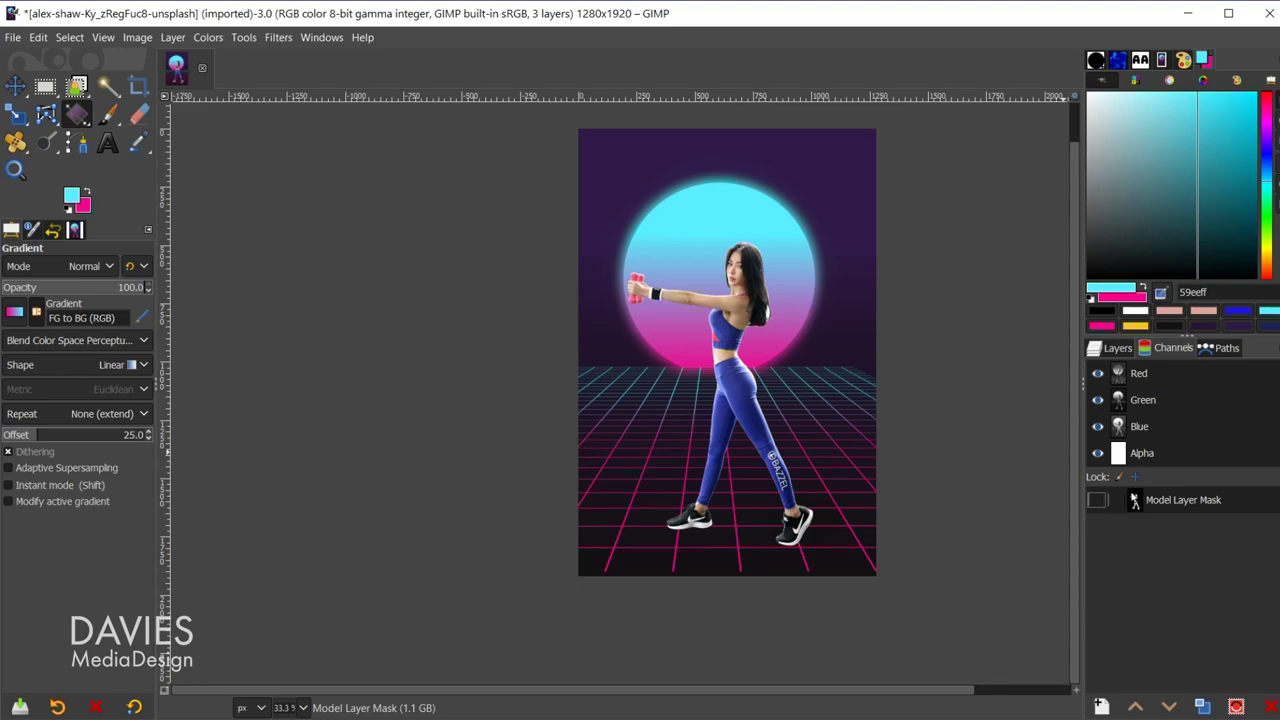
# Create a new layer named Gradient2 and fill it with a diagonal black-to-white gradient.
pyautogui.click(1118, 348)
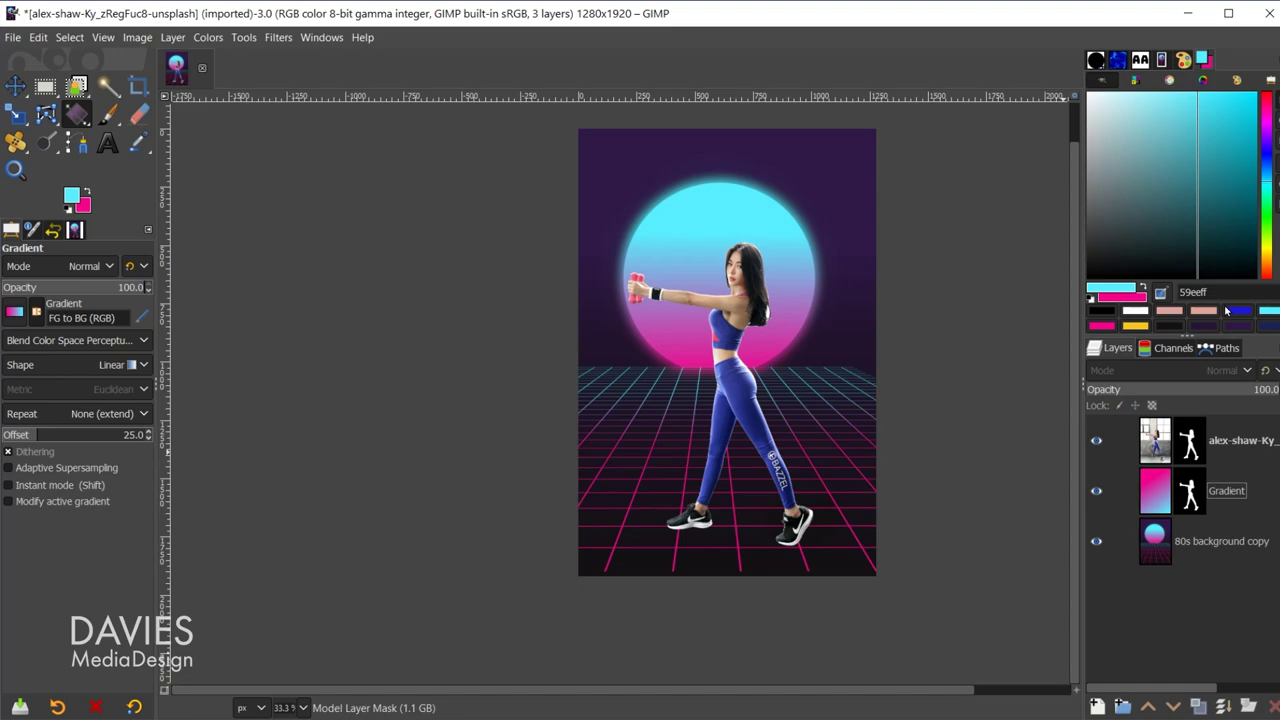
pyautogui.click(1225, 348)
pyautogui.click(1097, 706)
pyautogui.click(1084, 377)
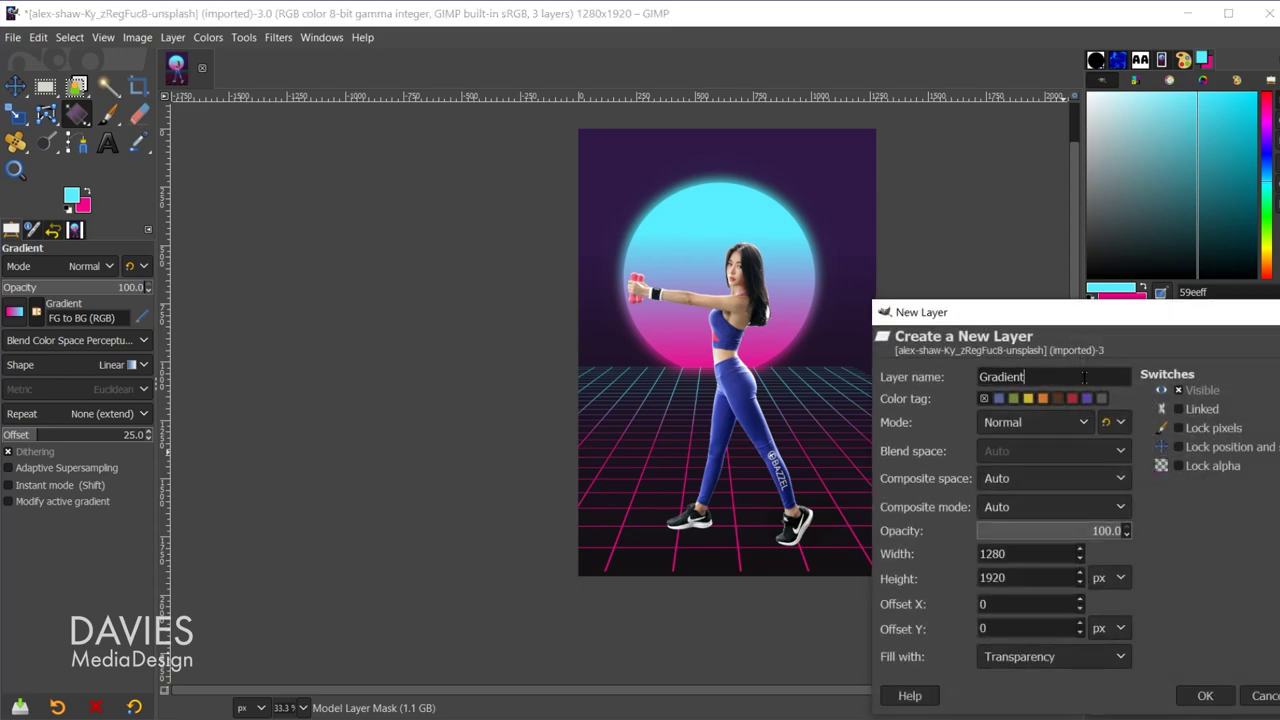
pyautogui.write('2')
pyautogui.click(1203, 695)
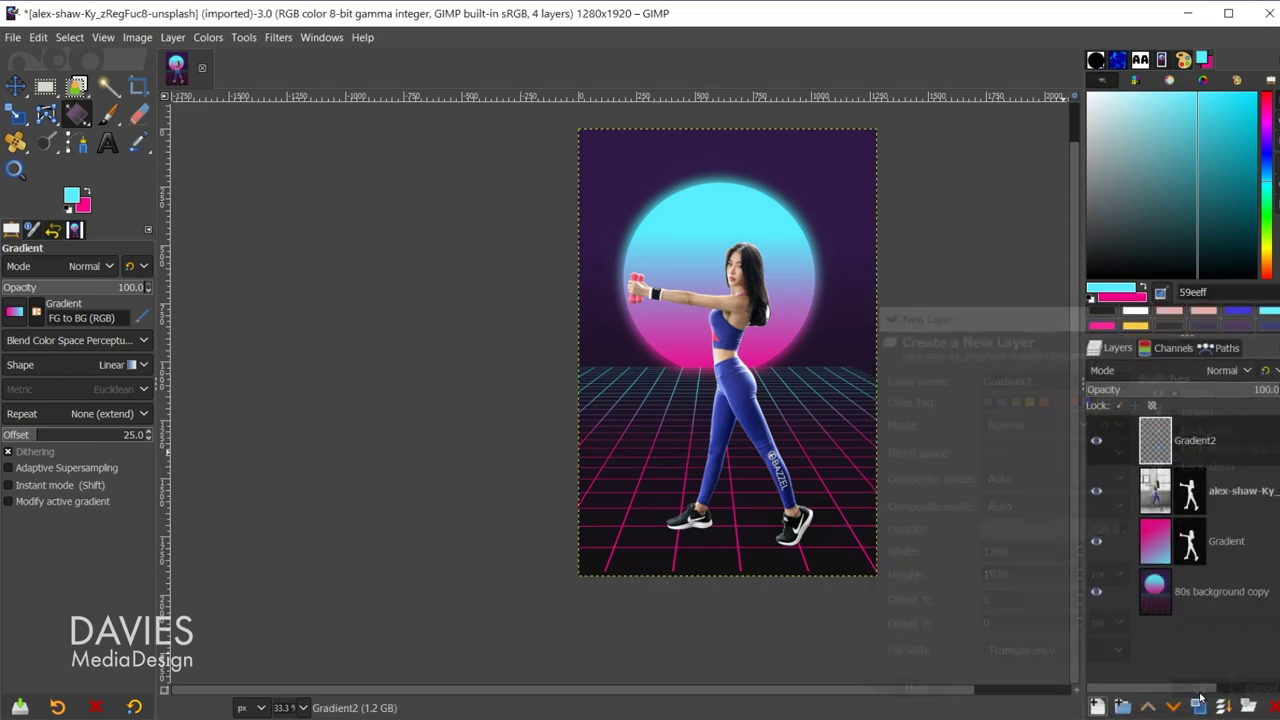
pyautogui.click(66, 208)
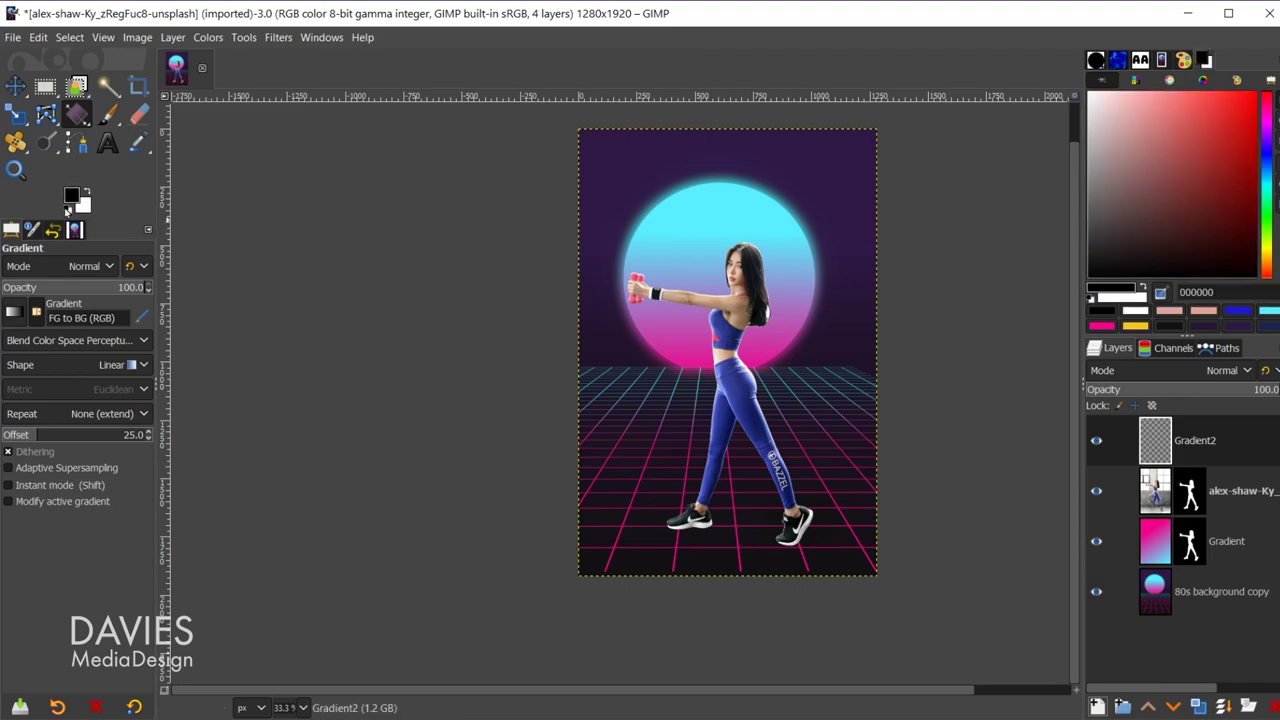
pyautogui.moveTo(584, 135); pyautogui.dragTo(866, 566)
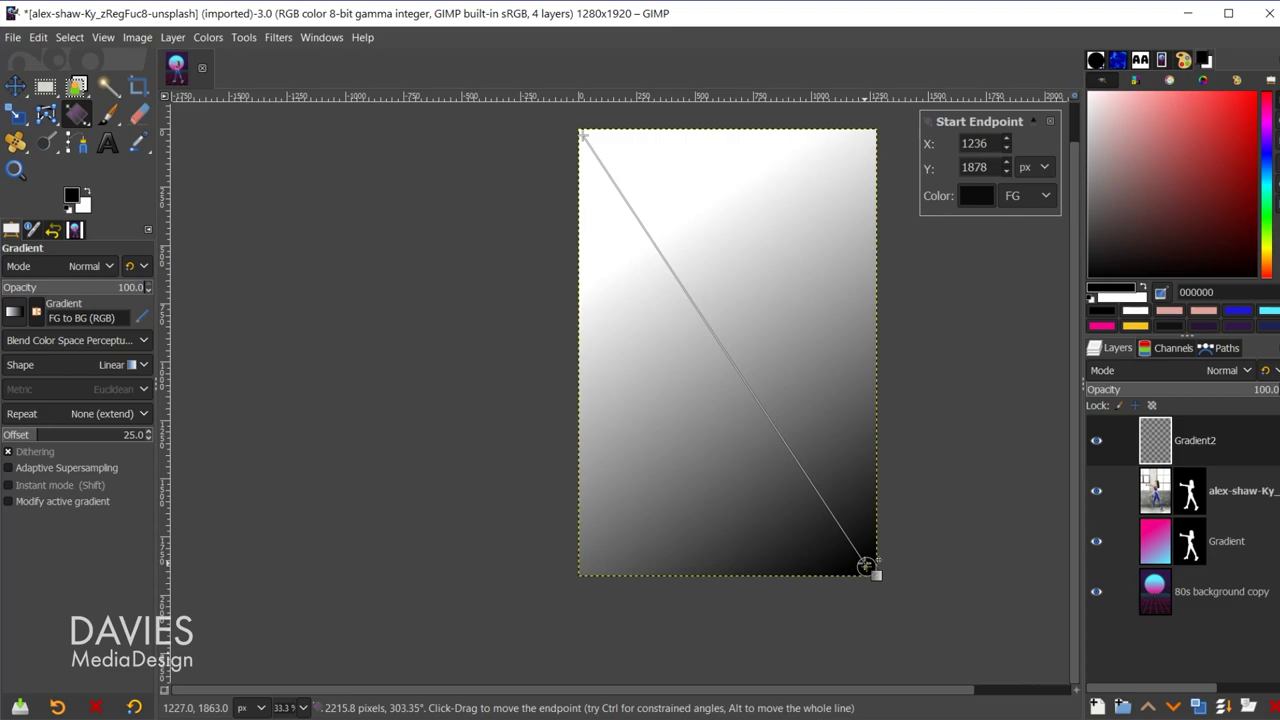
pyautogui.press('Return')
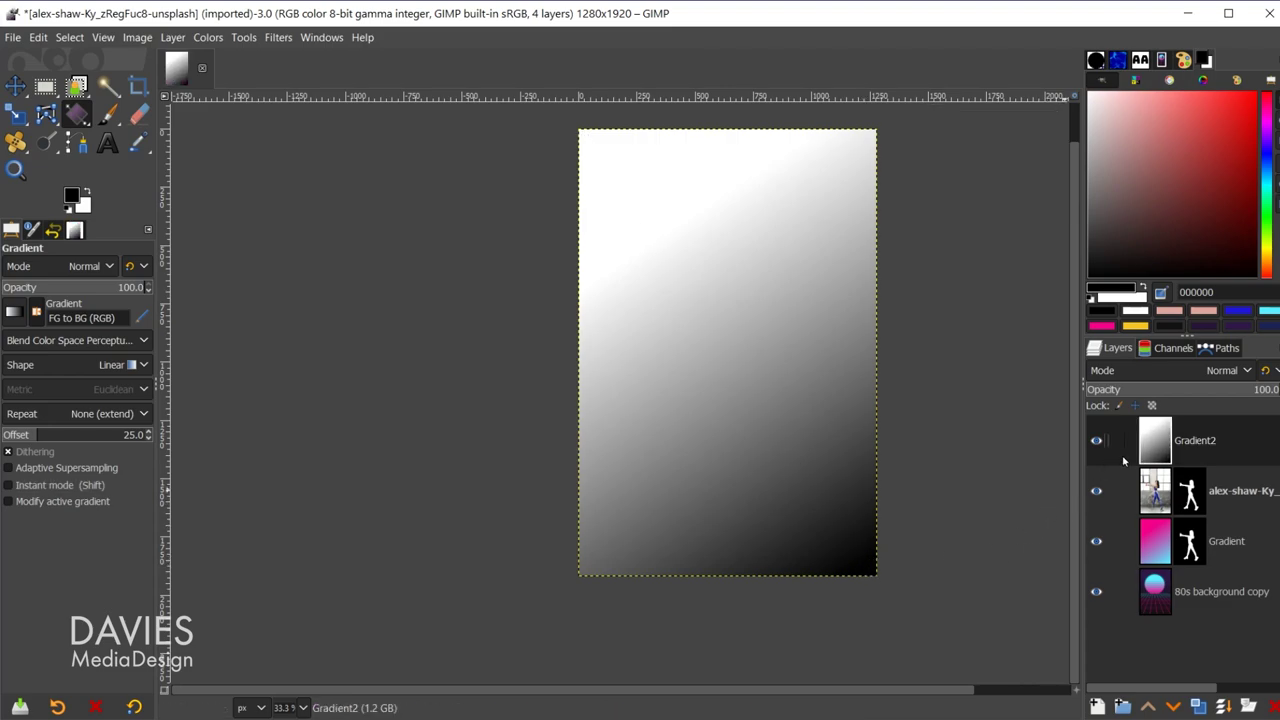
# Add a layer mask to Gradient2 based on the saved Model Layer Mask channel.
pyautogui.rightClick(1162, 446)
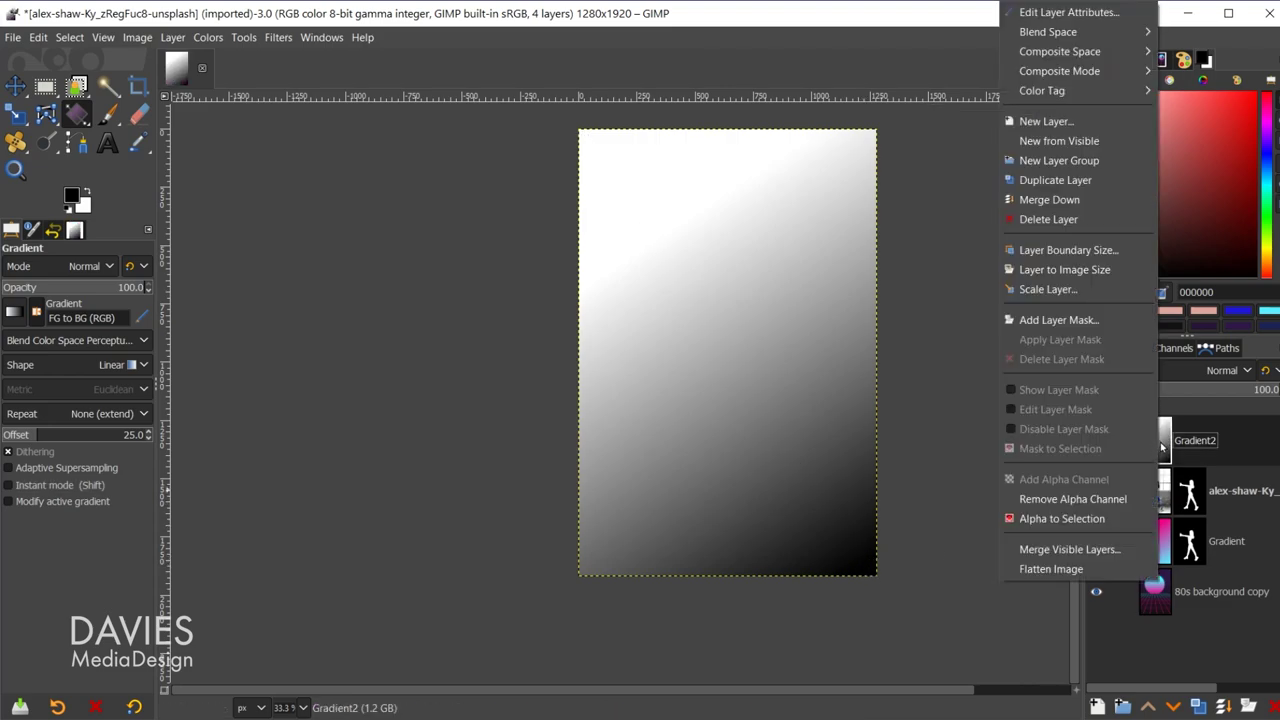
pyautogui.click(1080, 320)
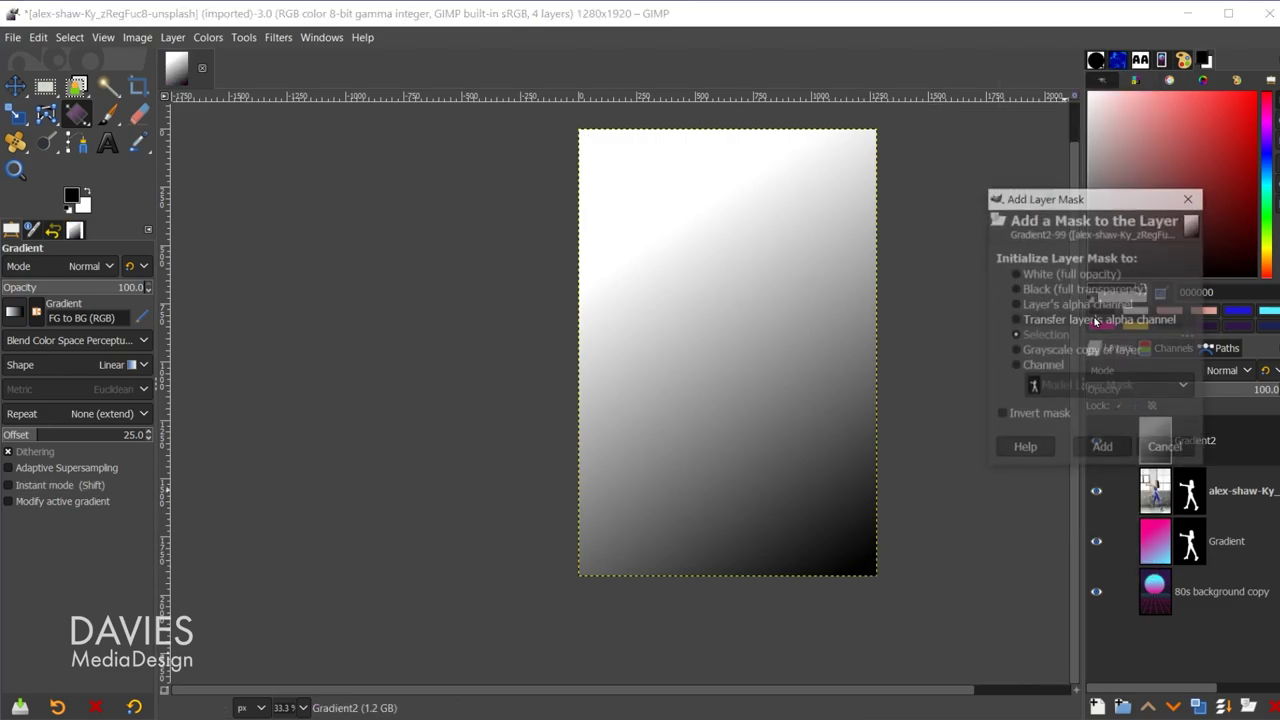
pyautogui.click(1059, 367)
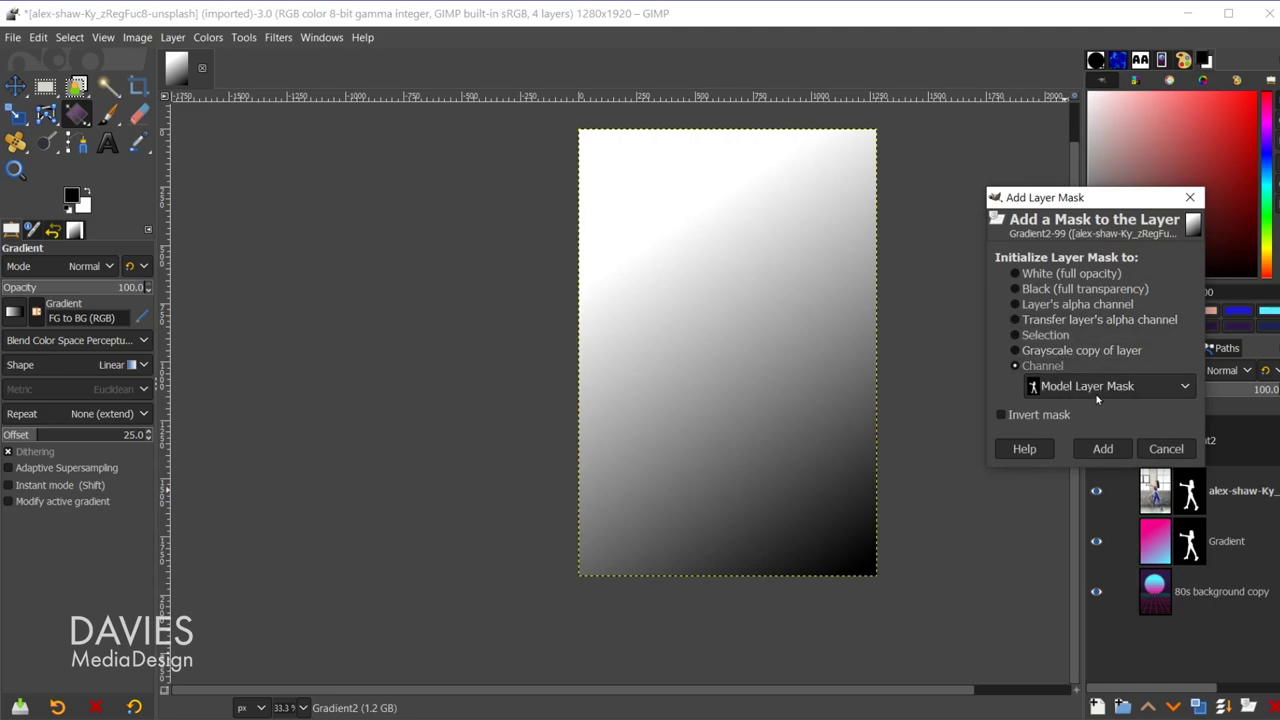
pyautogui.click(1111, 388)
pyautogui.click(1116, 410)
pyautogui.click(1104, 449)
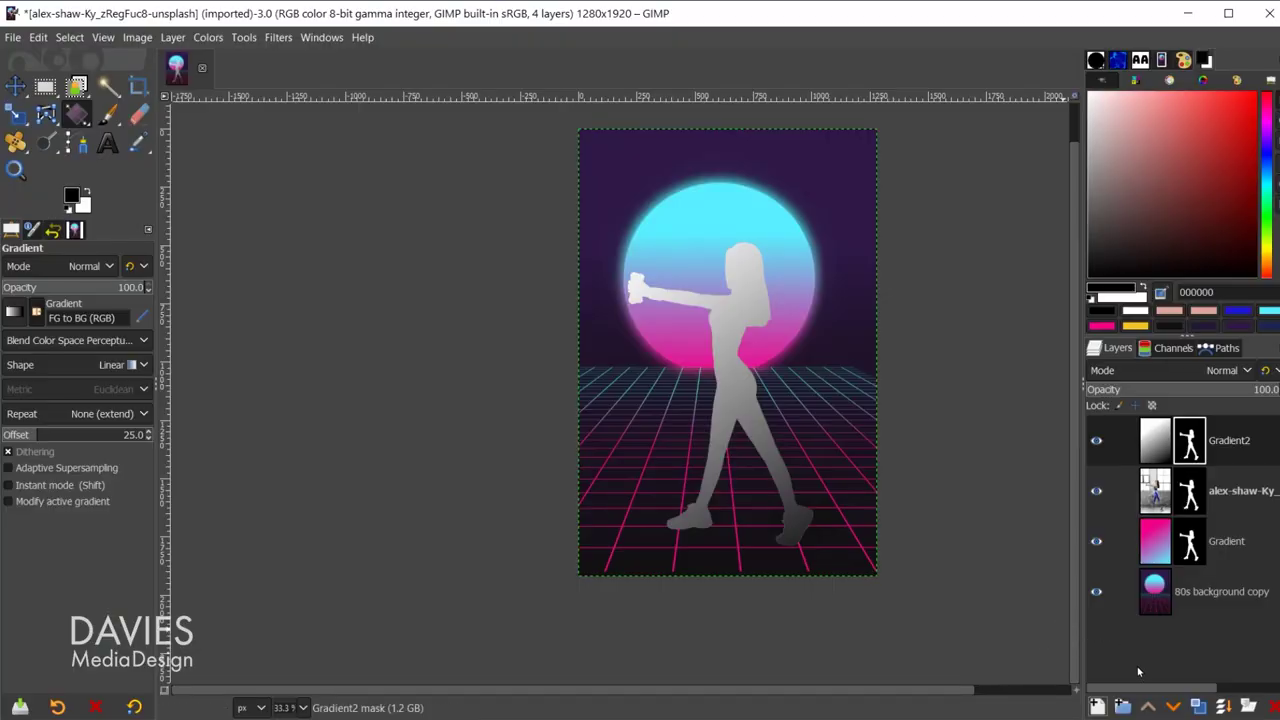
# Create a new Layer Group and move Gradient2 and Gradient into it.
pyautogui.click(1124, 706)
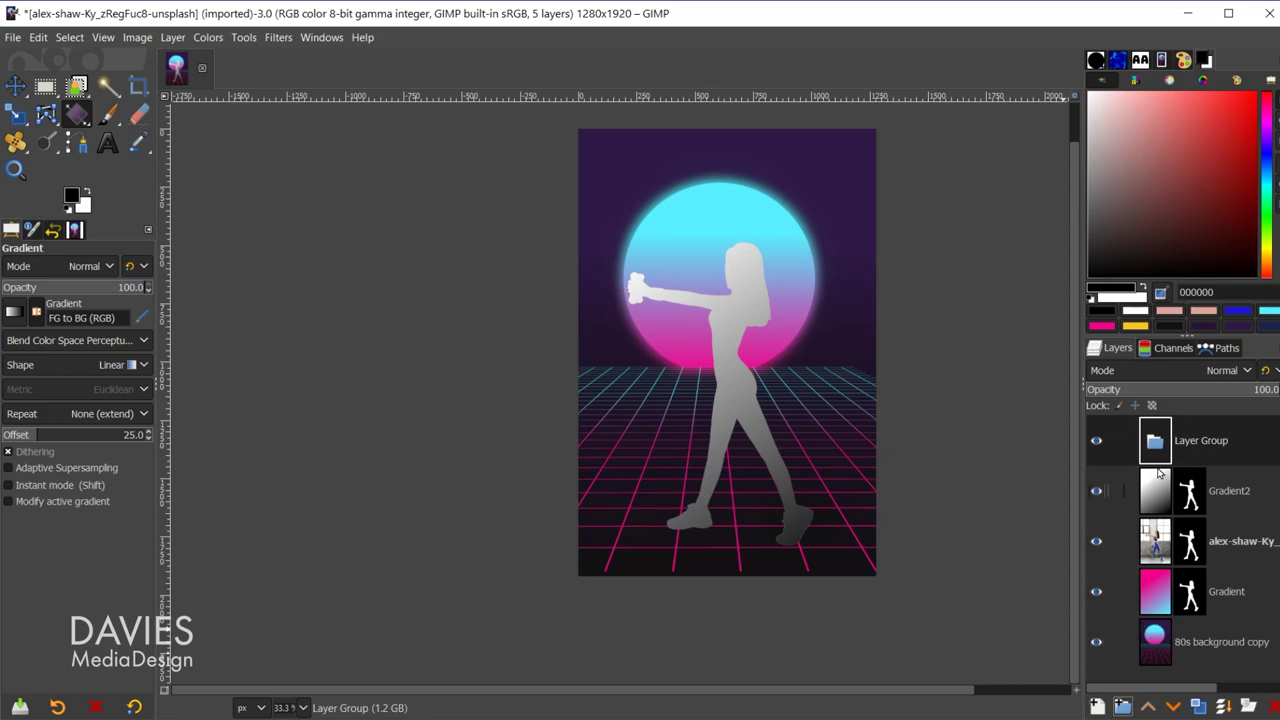
pyautogui.moveTo(1160, 491); pyautogui.dragTo(1160, 441)
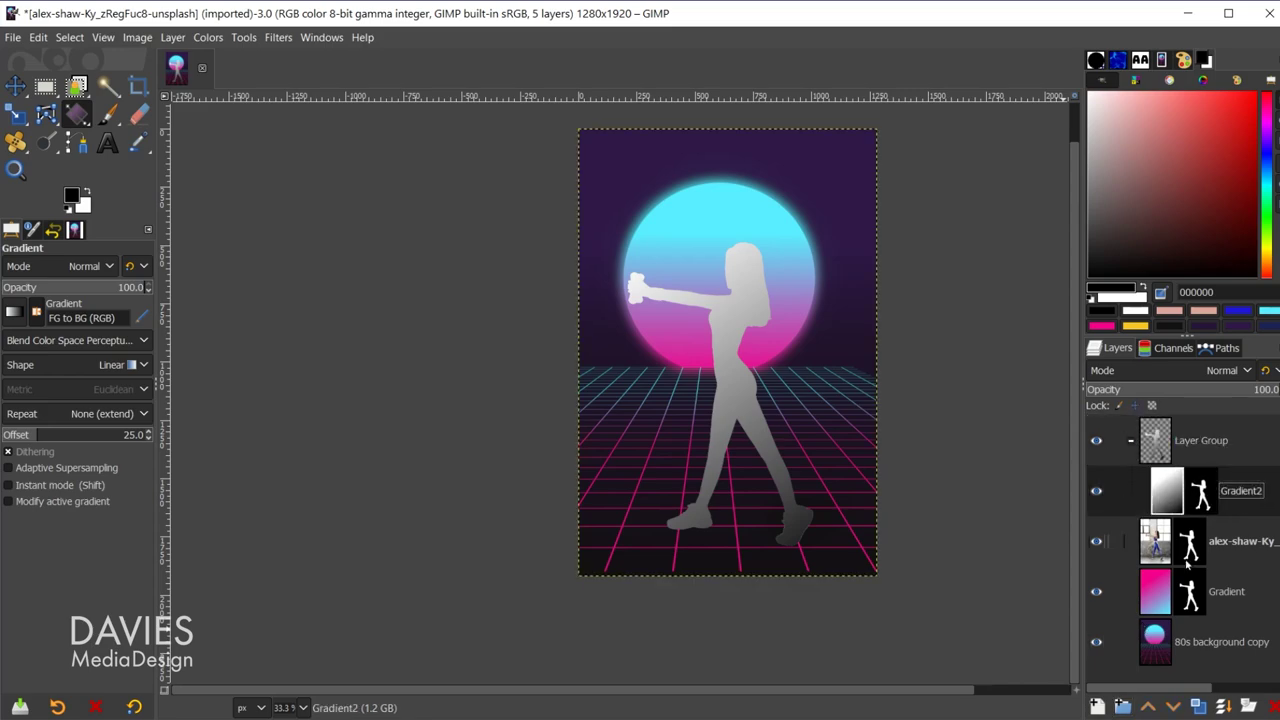
pyautogui.moveTo(1167, 598); pyautogui.dragTo(1174, 522)
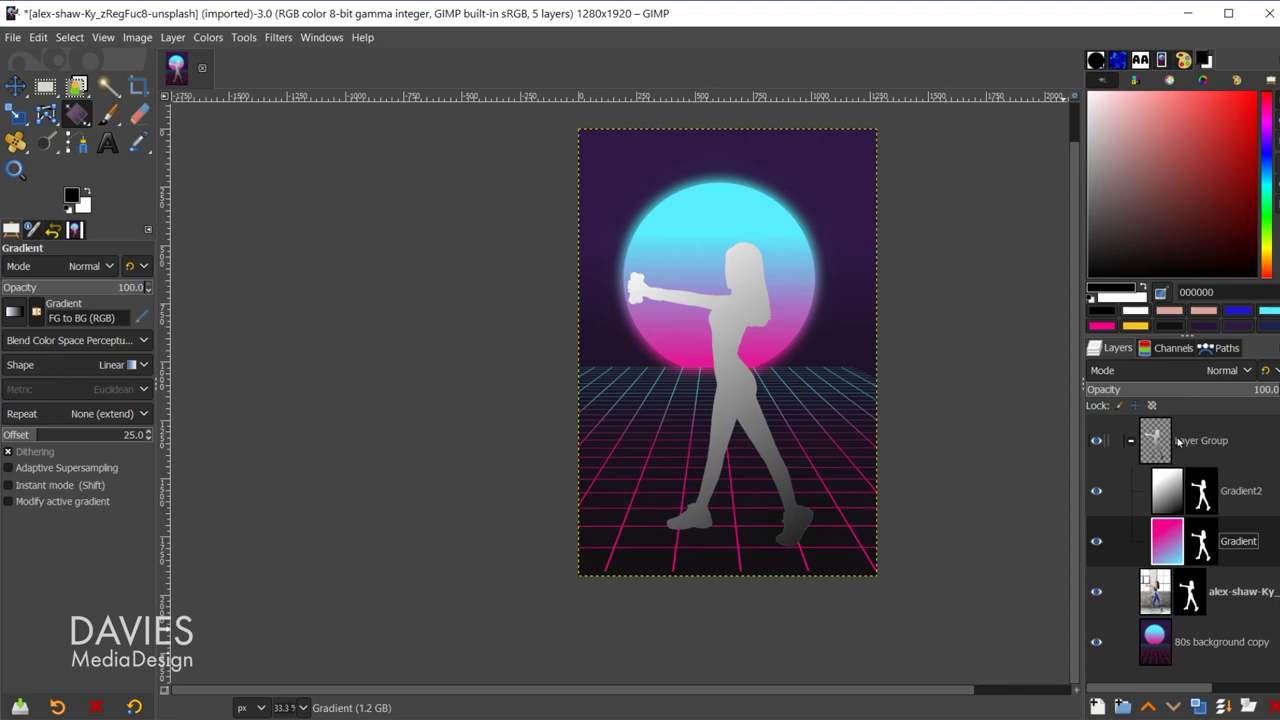
# Give the Layer Group a white mask with a top-to-bottom vertical gradient.
pyautogui.click(1158, 446)
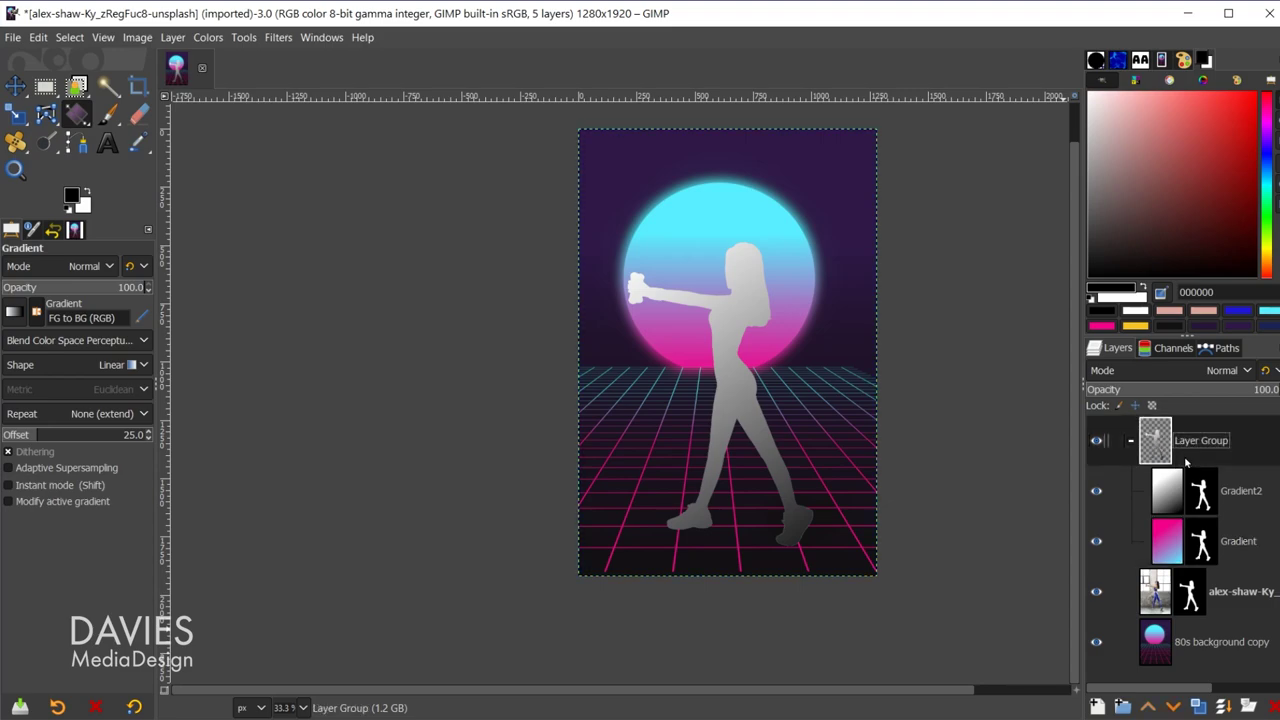
pyautogui.rightClick(1158, 446)
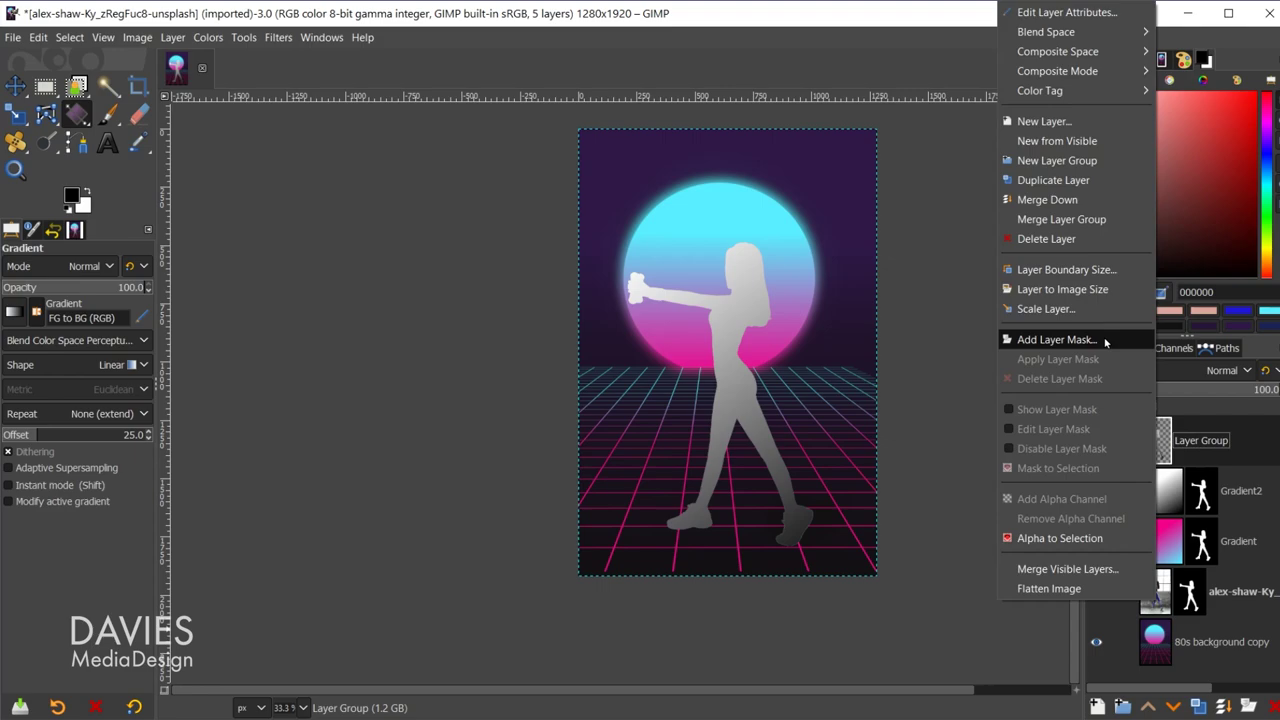
pyautogui.click(1057, 339)
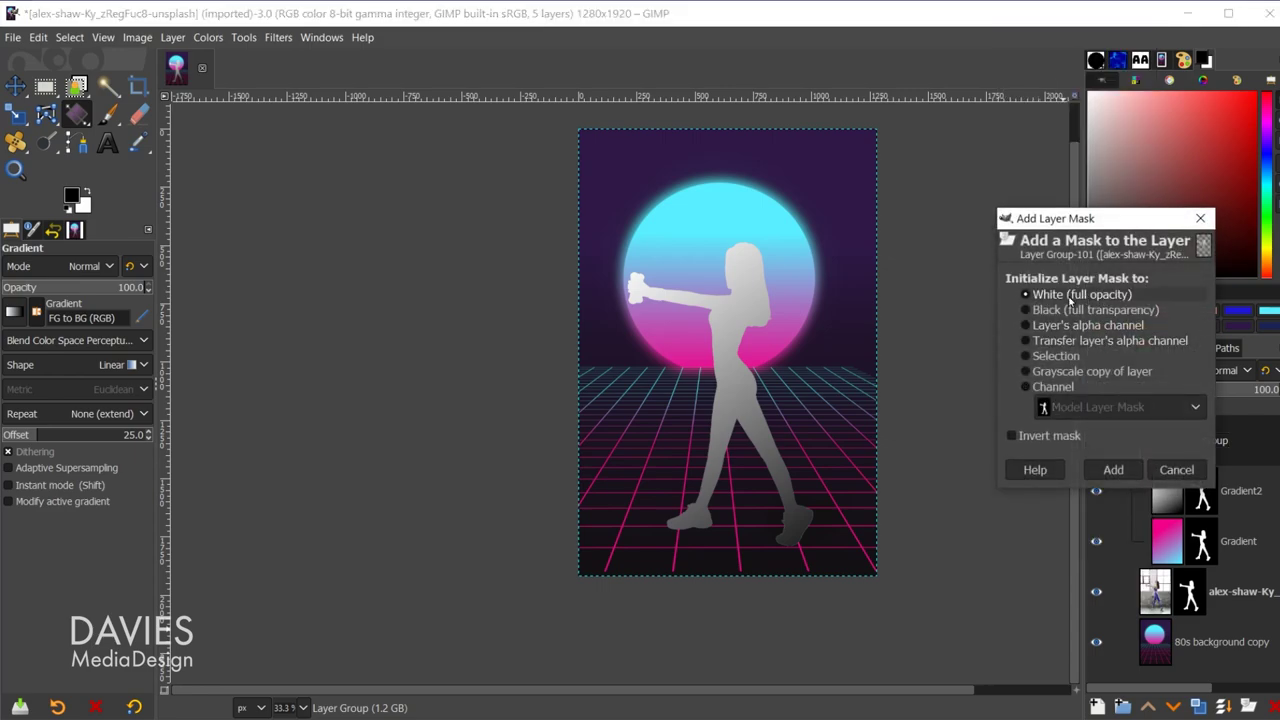
pyautogui.click(1113, 469)
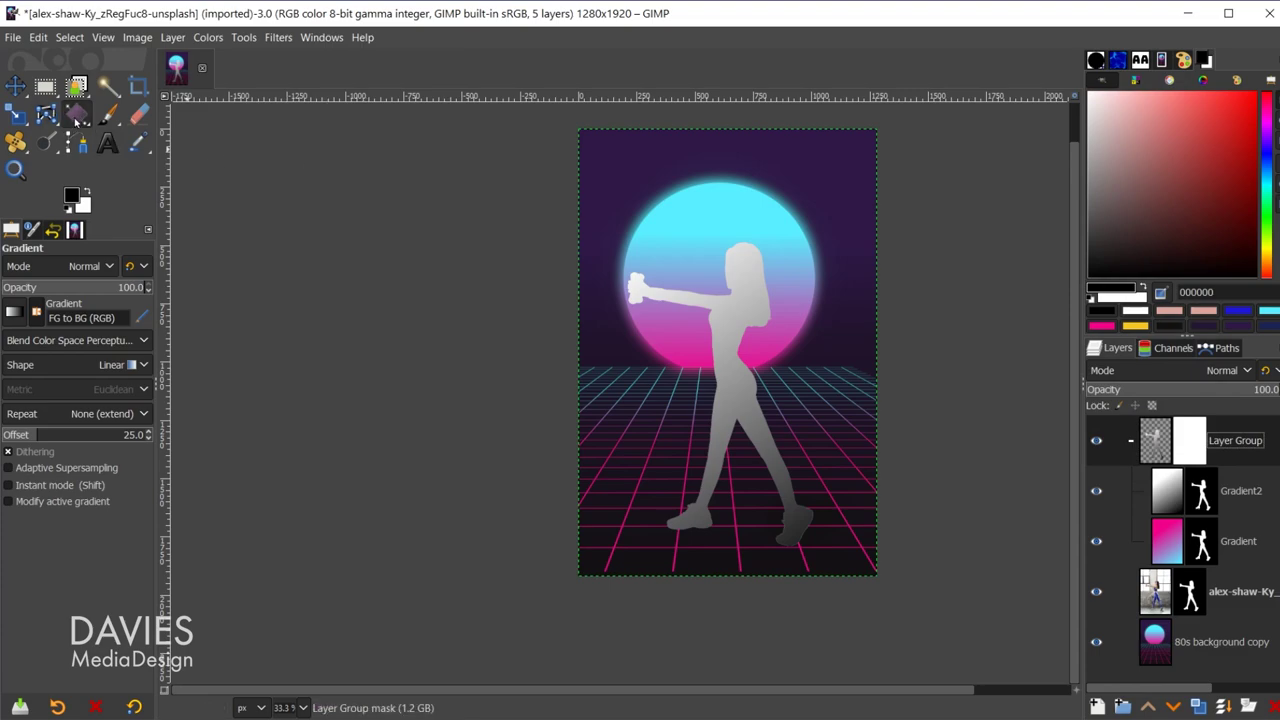
pyautogui.moveTo(737, 246); pyautogui.dragTo(737, 535)
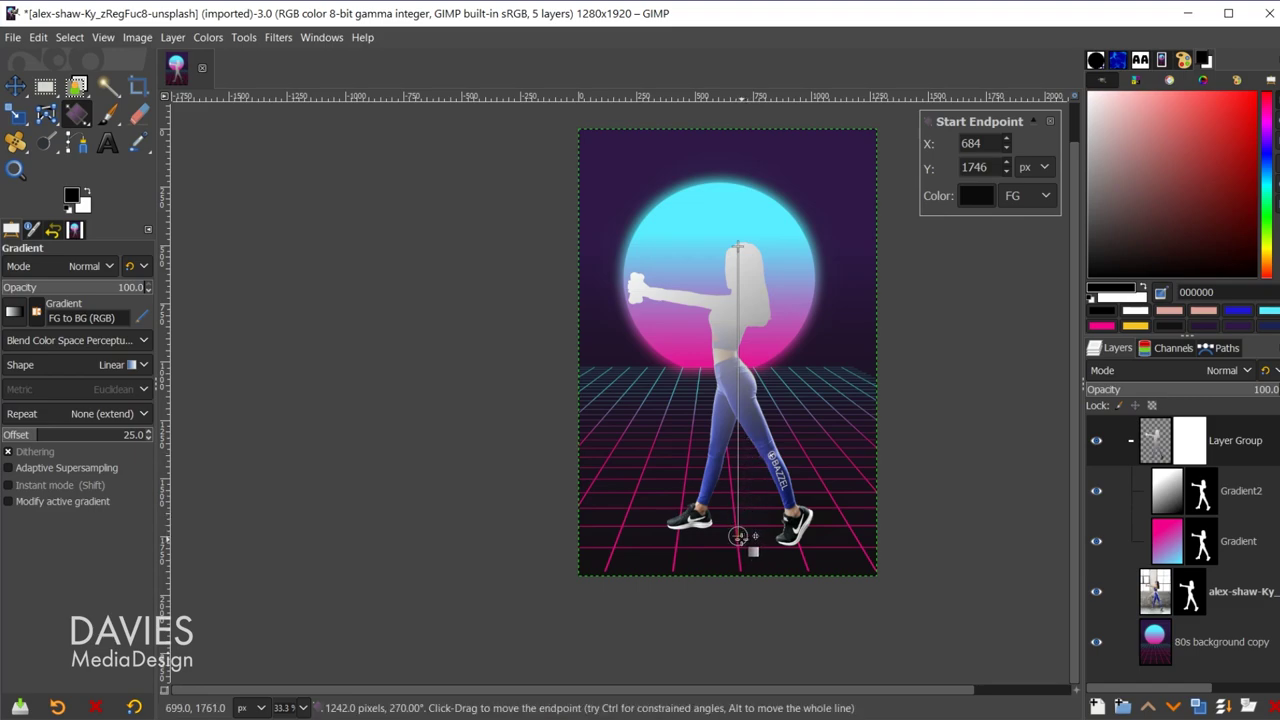
pyautogui.press('Return')
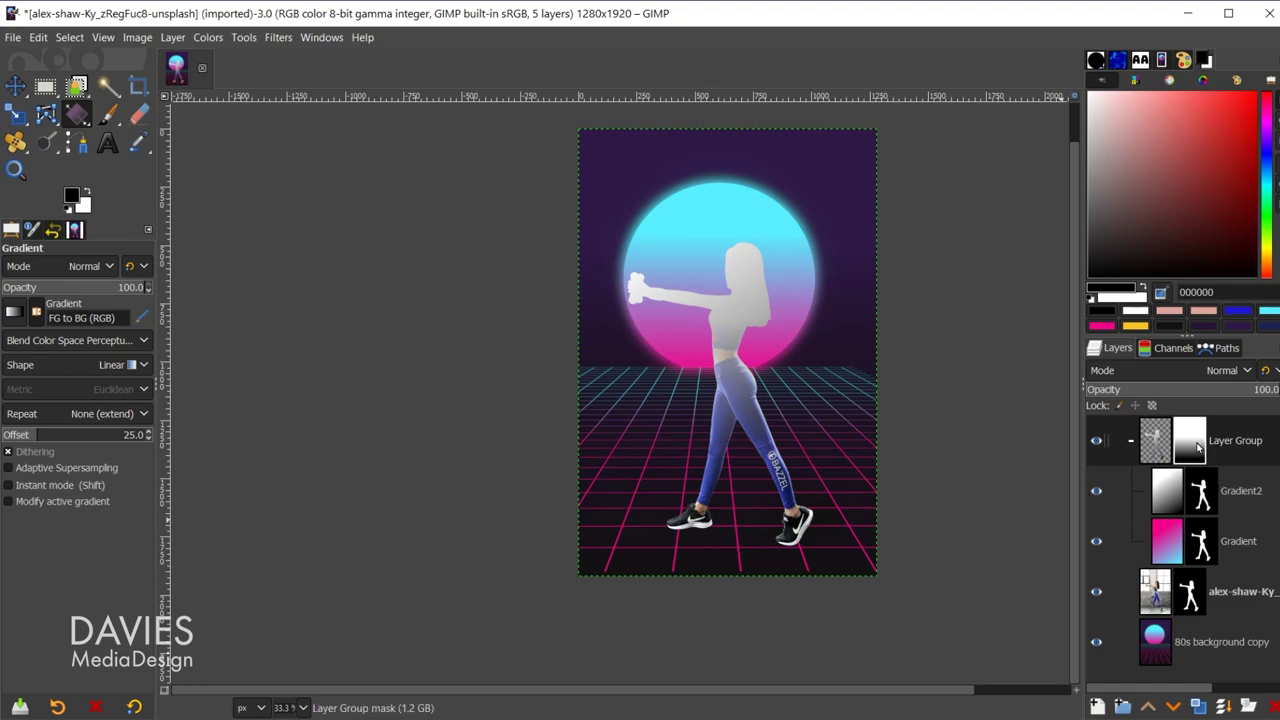
# Load the Layer Group mask as a selection and apply it as a mask on 80s background copy.
pyautogui.rightClick(1197, 447)
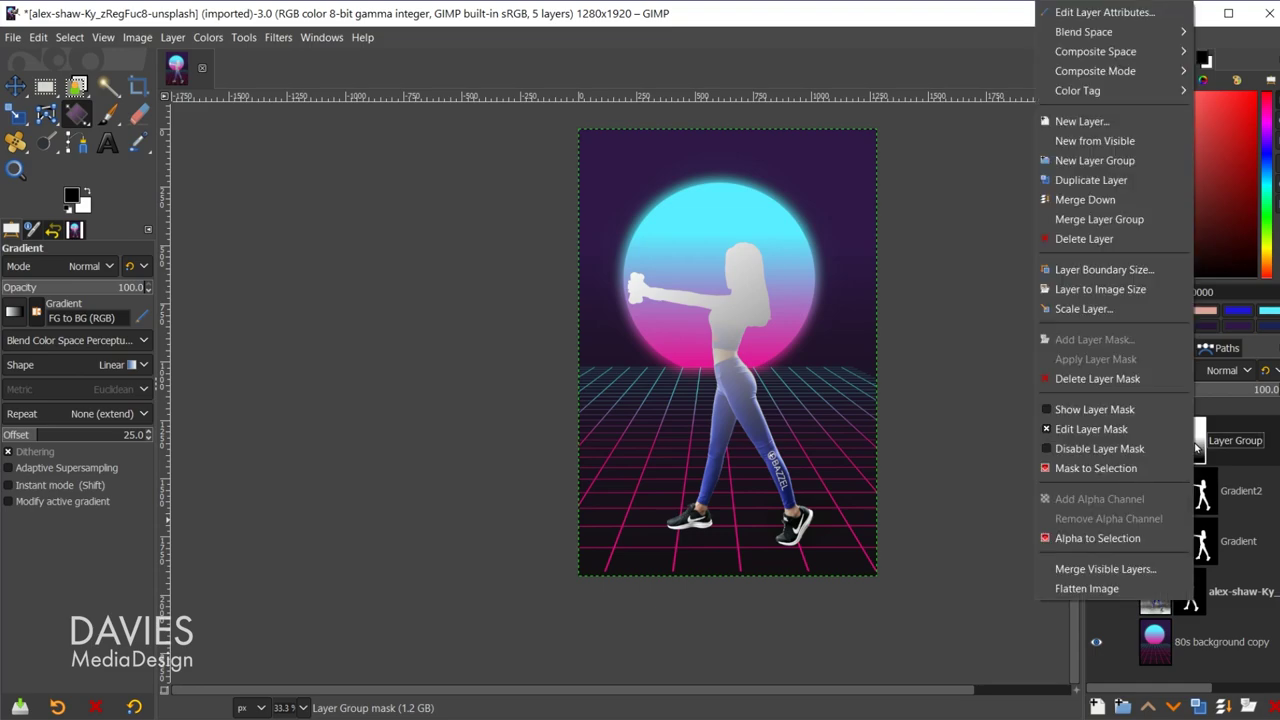
pyautogui.click(1161, 466)
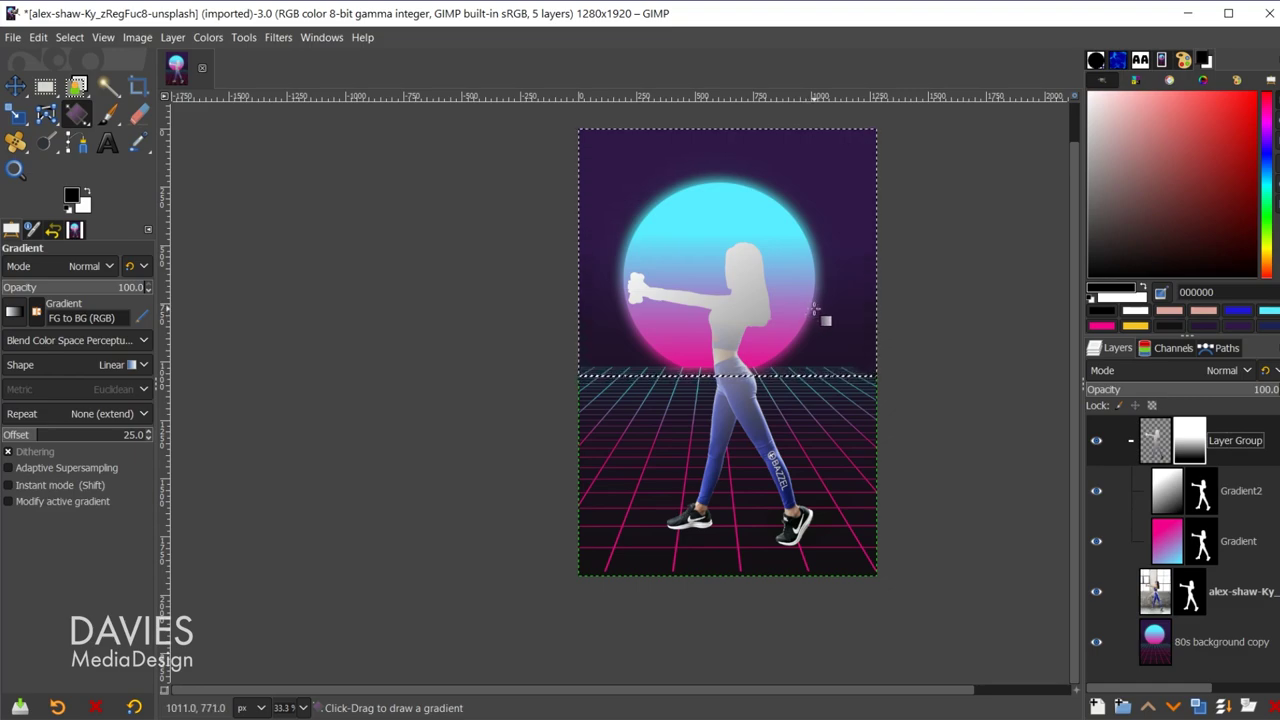
pyautogui.click(1168, 641)
pyautogui.rightClick(1157, 641)
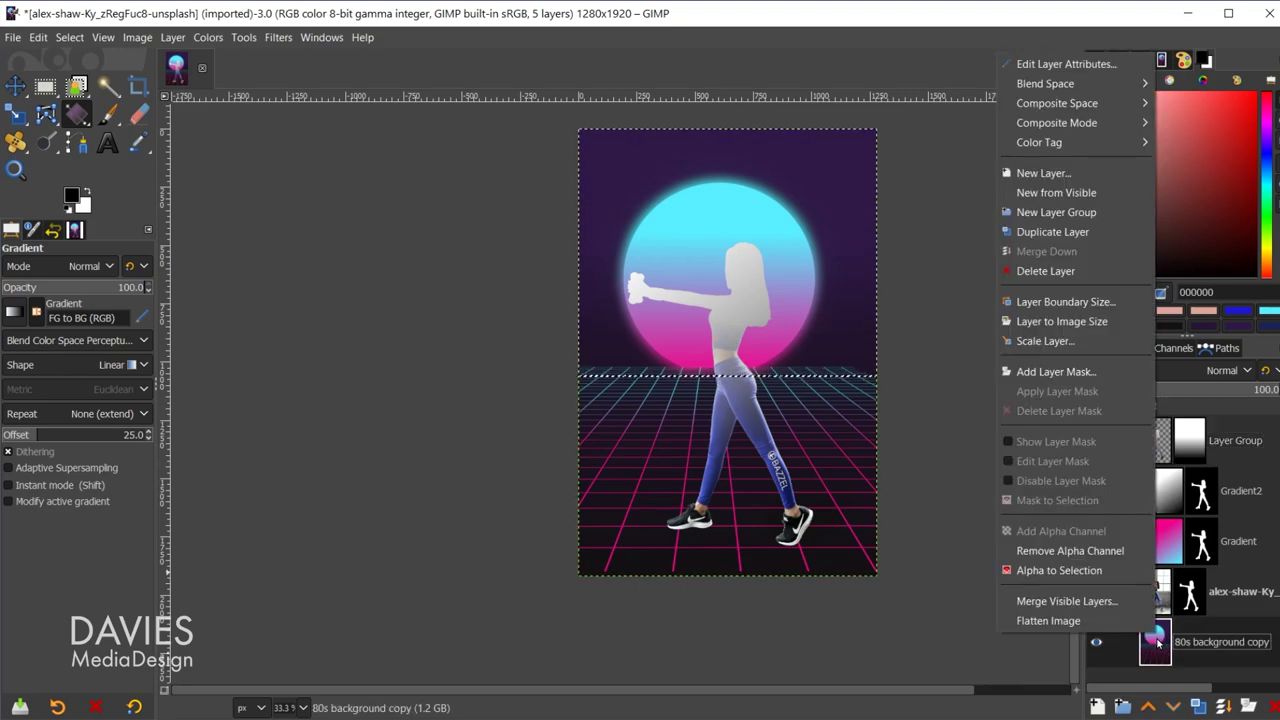
pyautogui.click(1088, 370)
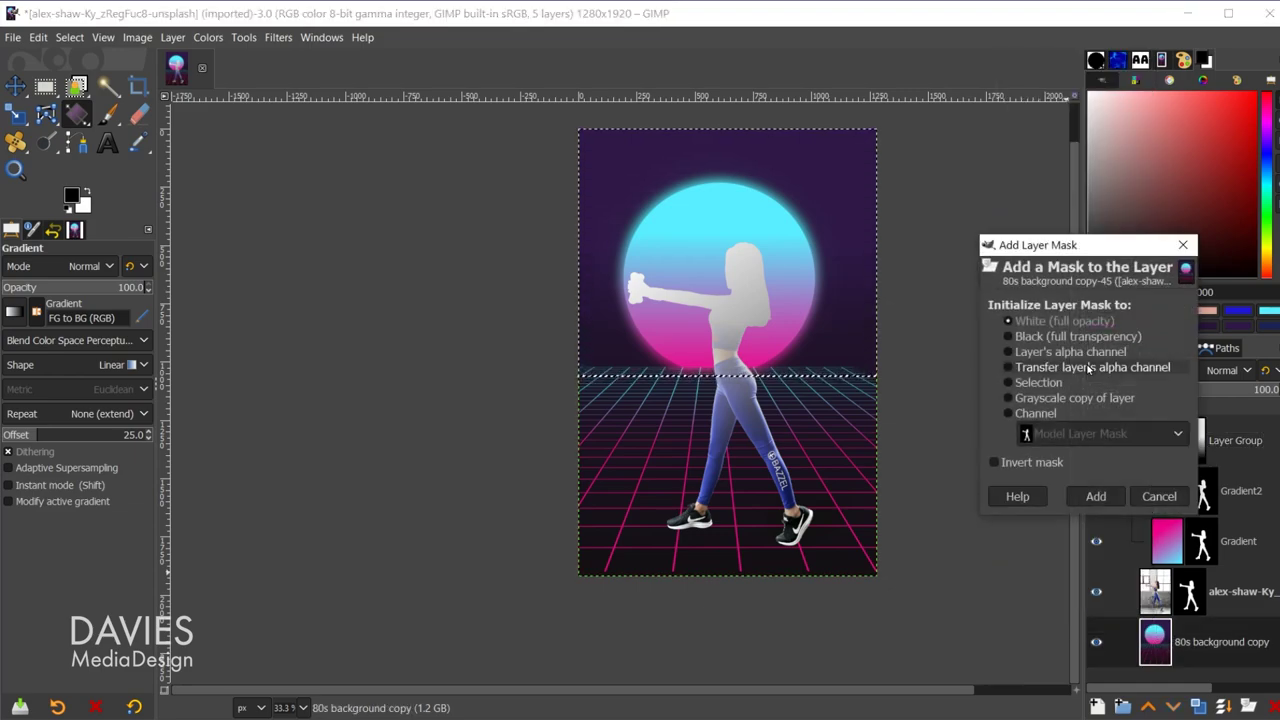
pyautogui.click(1045, 384)
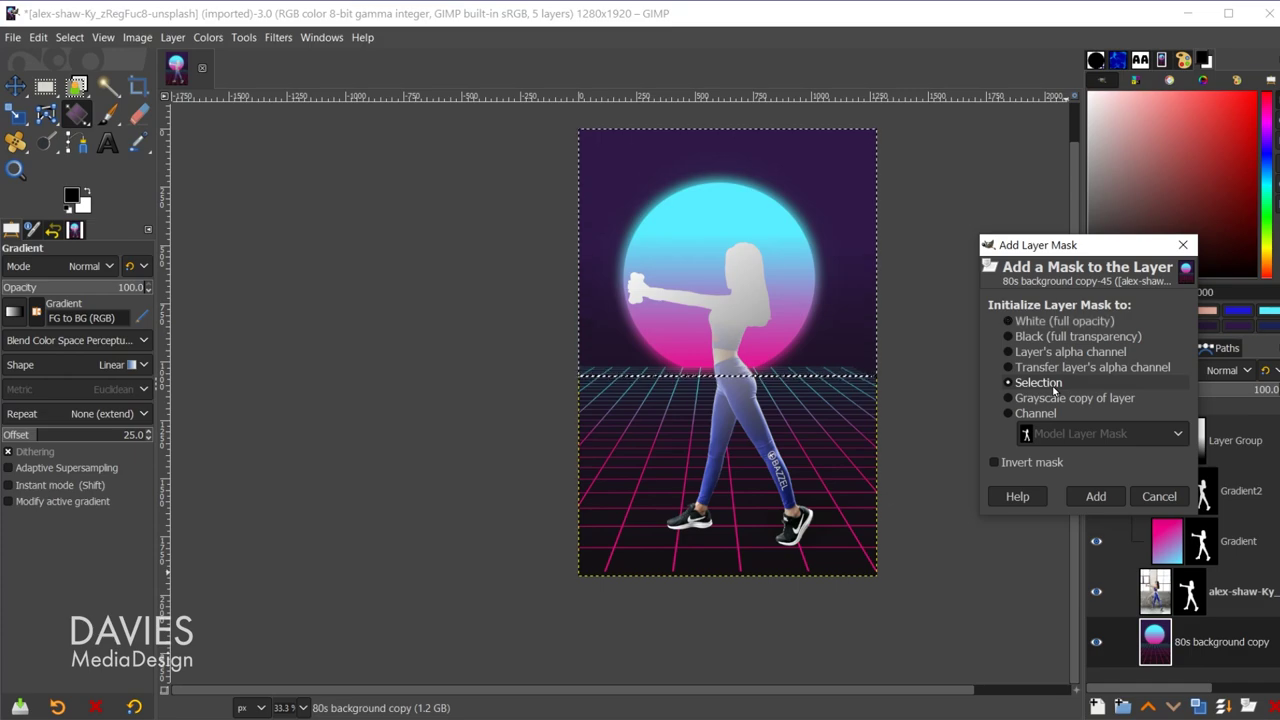
pyautogui.click(1095, 496)
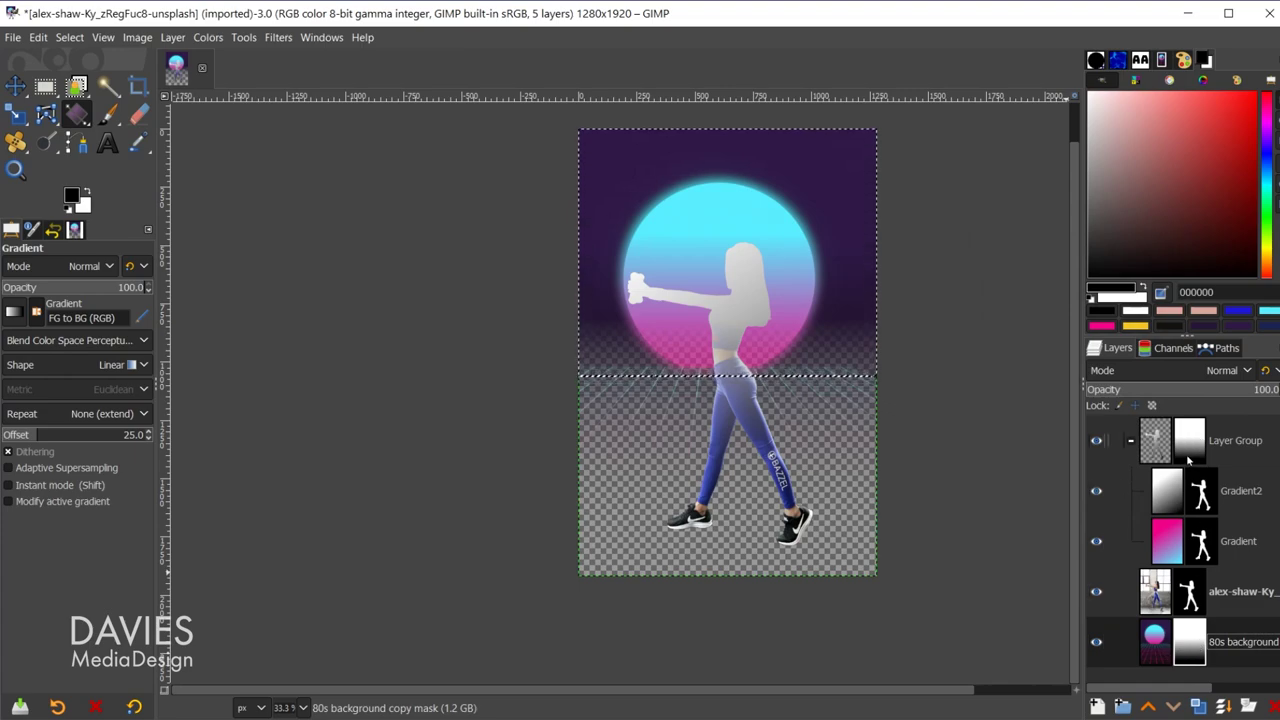
# Undo the trial mask and give 80s background copy an inverted selection-based mask.
pyautogui.hotkey('ctrl', 'z')
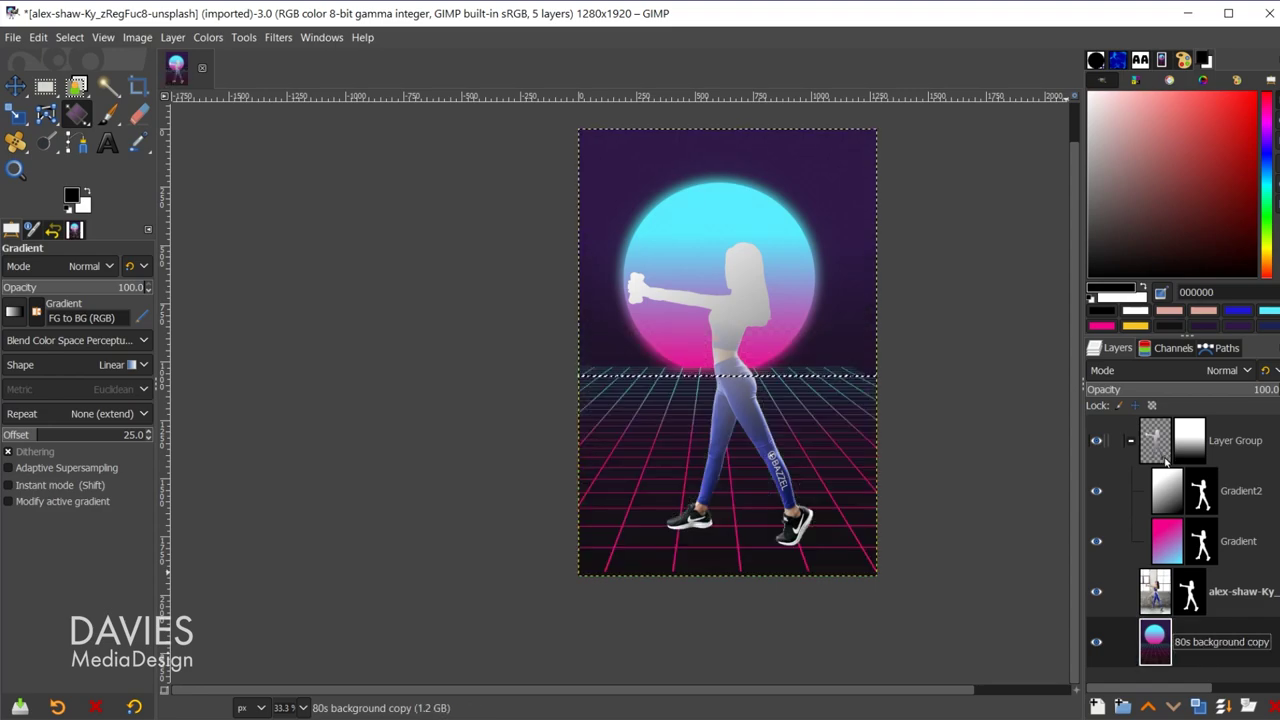
pyautogui.rightClick(1160, 638)
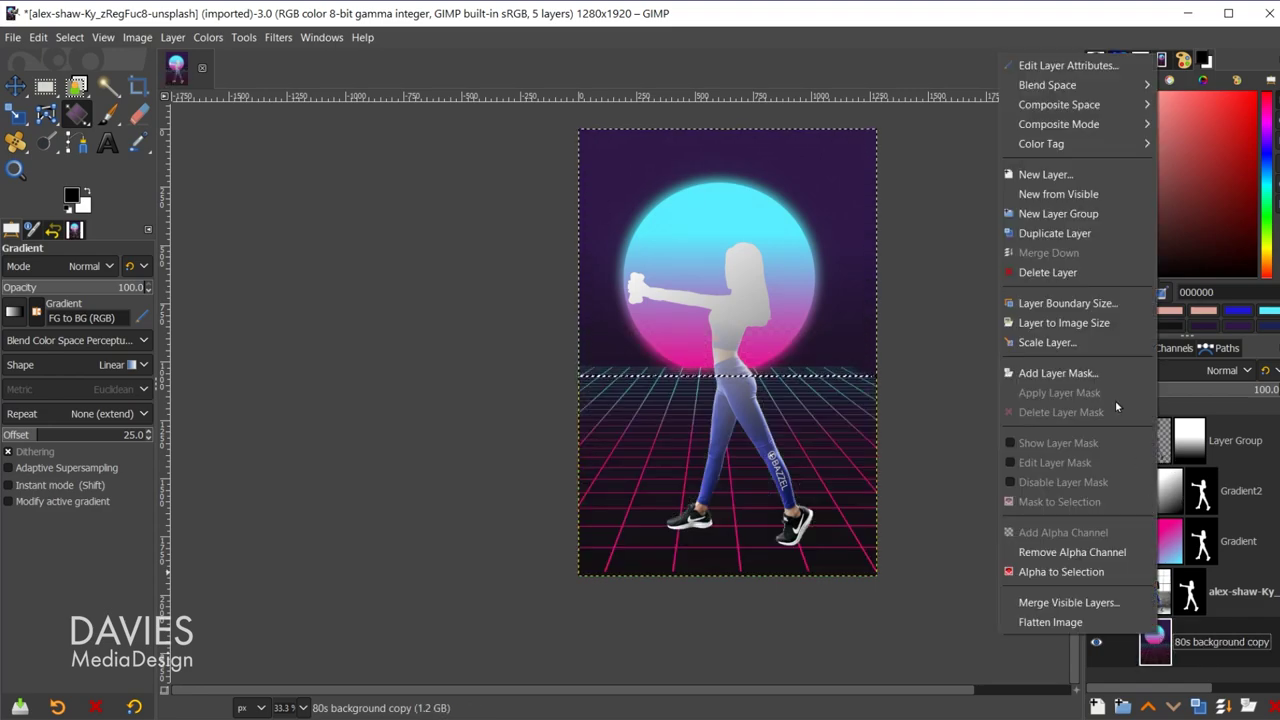
pyautogui.click(1058, 373)
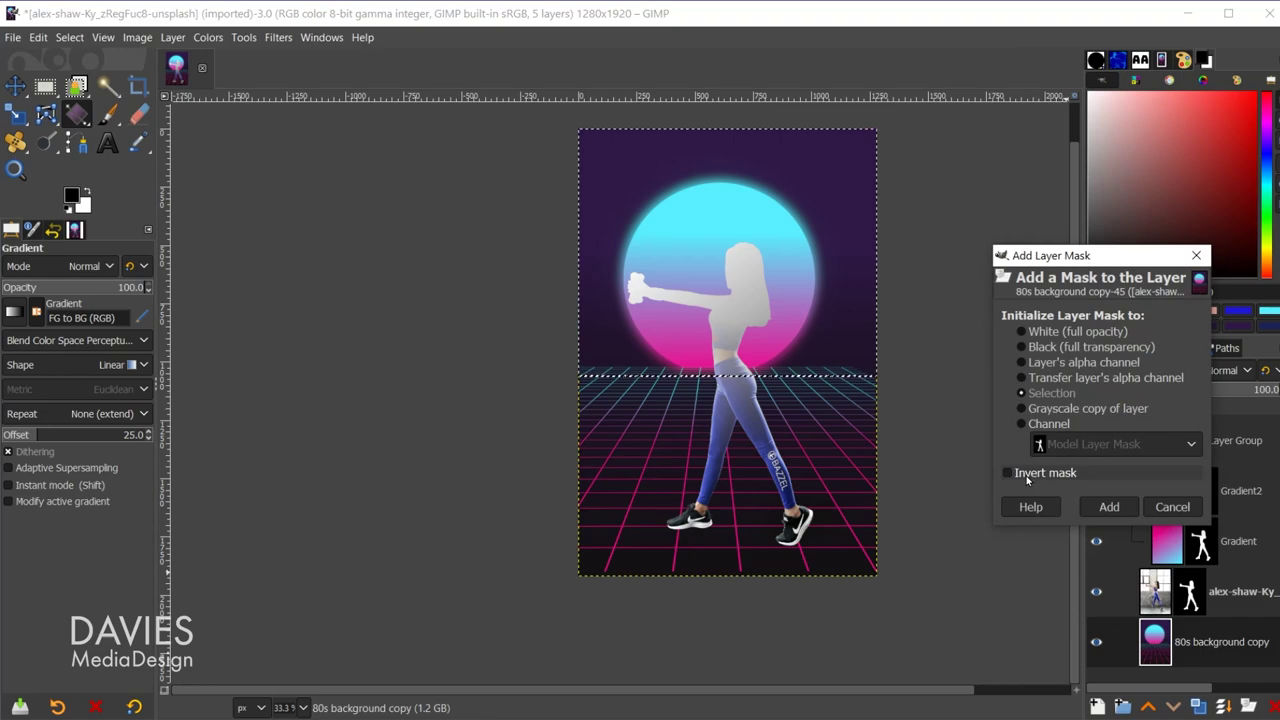
pyautogui.click(1036, 476)
pyautogui.click(1106, 507)
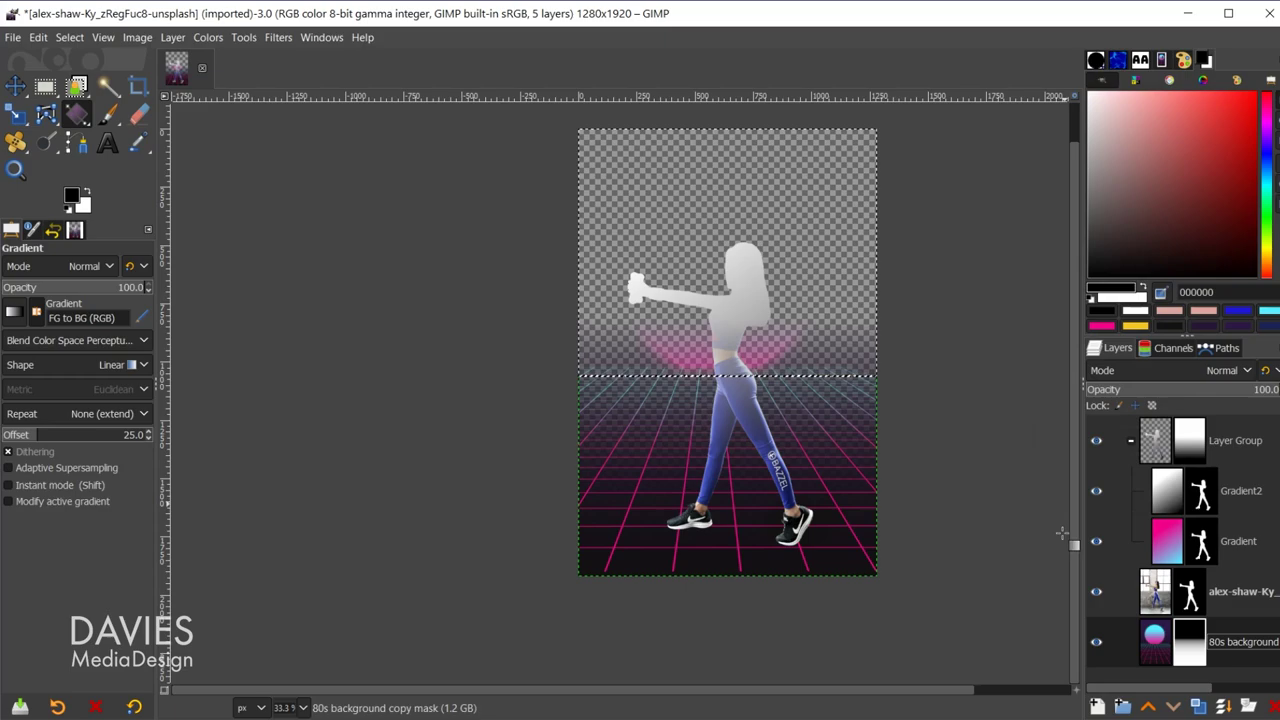